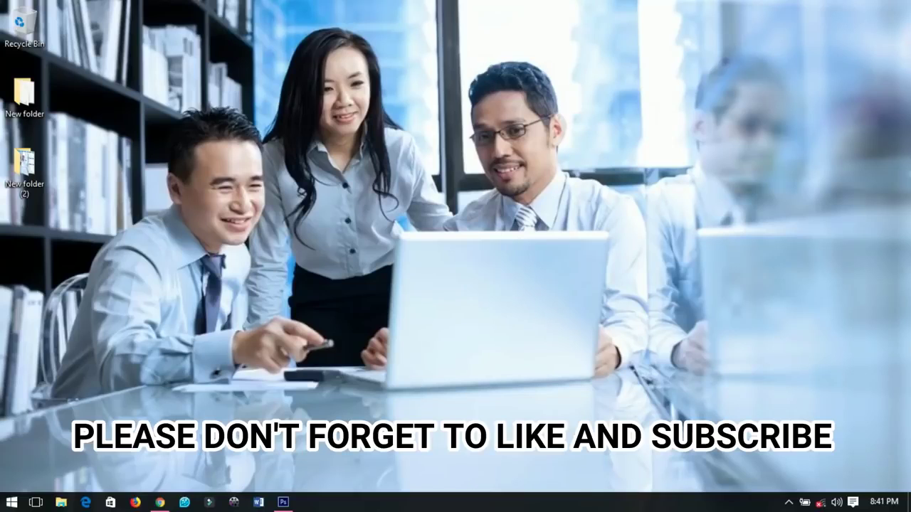
Switch to Photoshop and create a new document with the International Paper preset at A3 size.
click(283, 502)
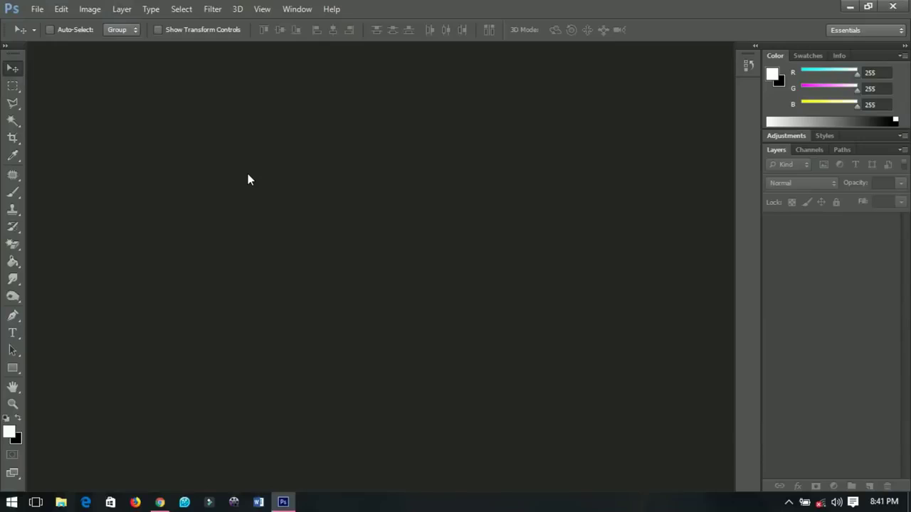
click(37, 9)
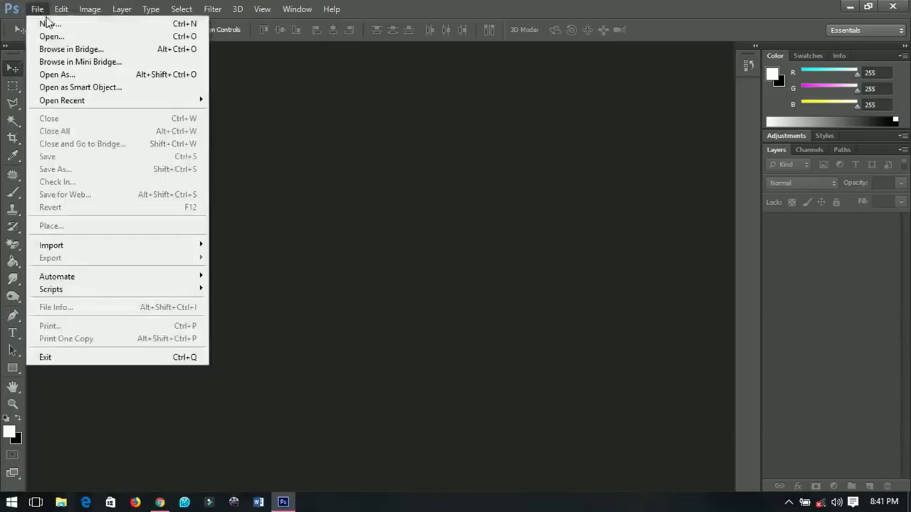
click(40, 22)
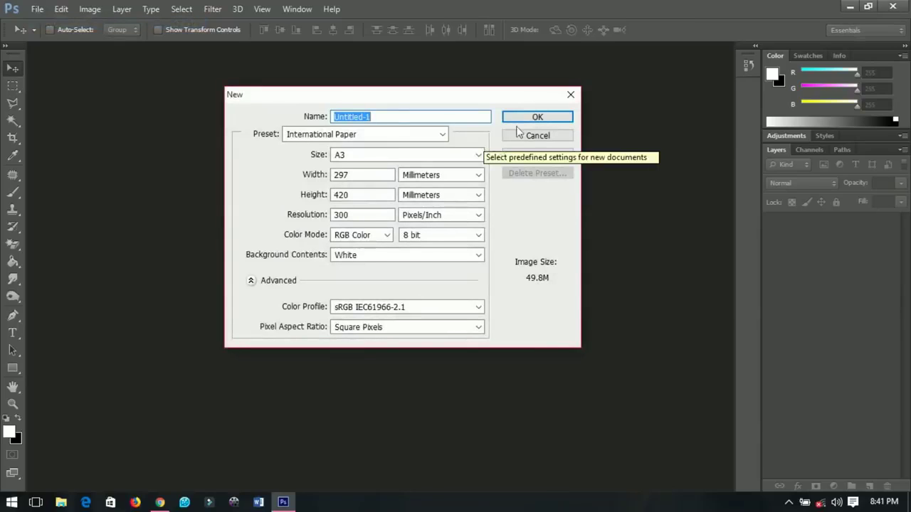
click(347, 136)
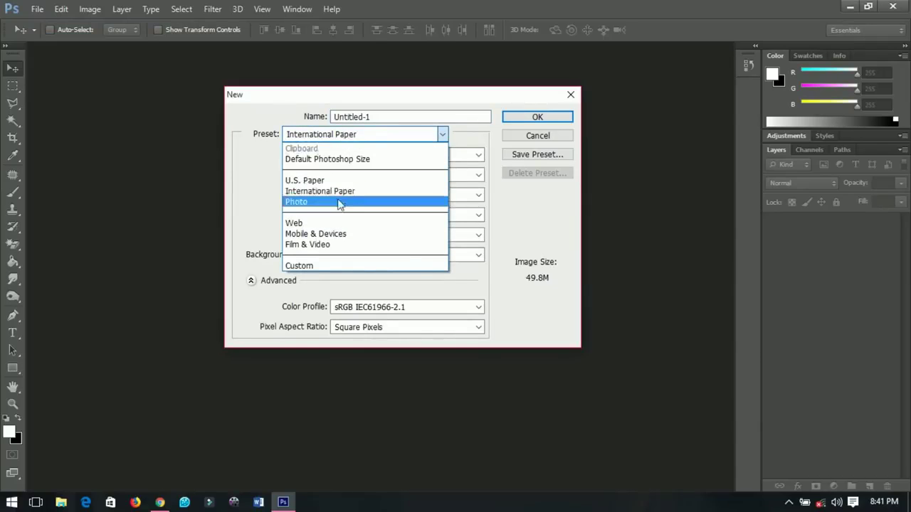
click(337, 191)
click(359, 155)
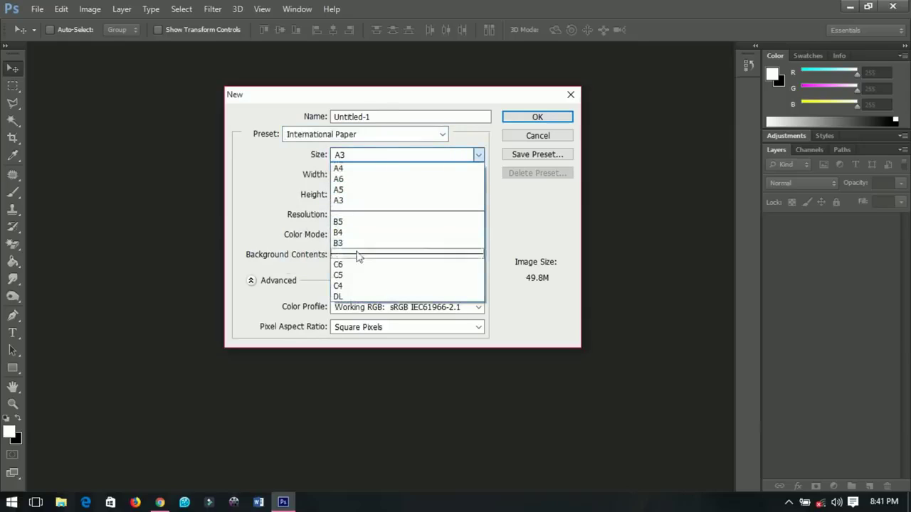
click(350, 202)
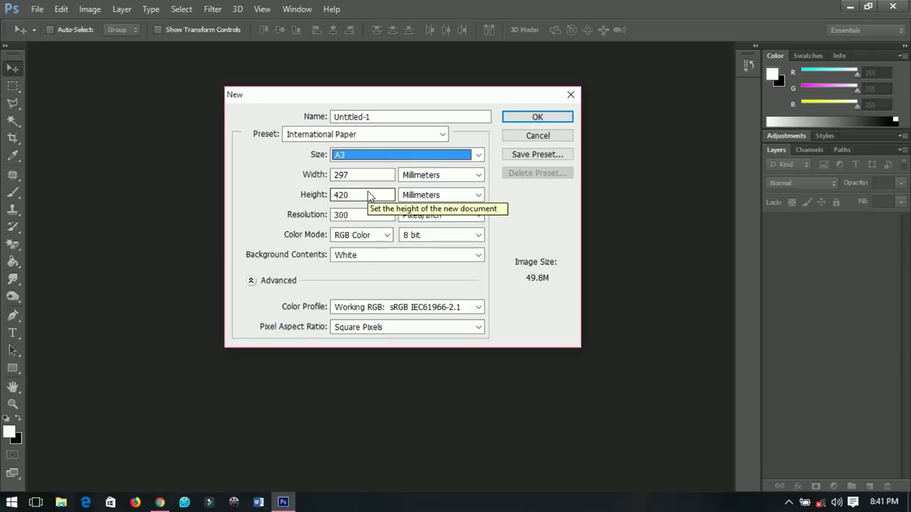
click(534, 117)
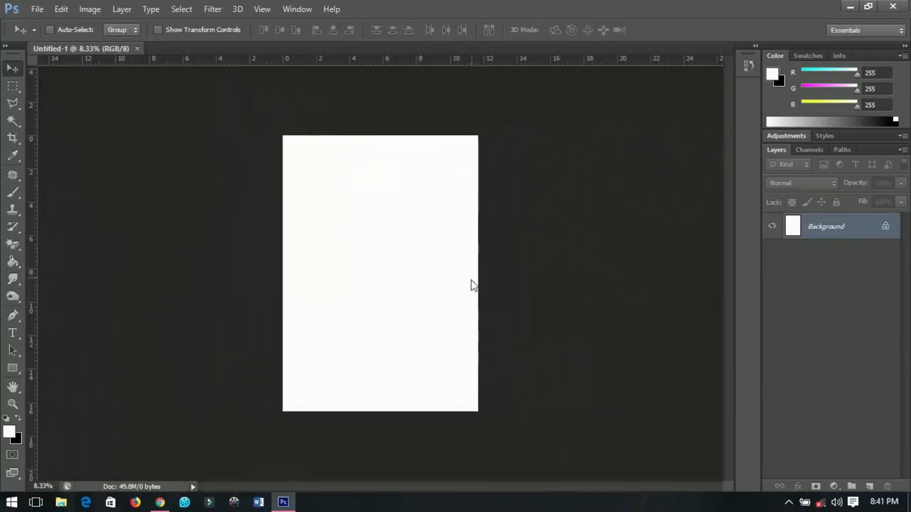
Add a vertical guide at 5% of the page width.
scroll(421, 218, up, 1)
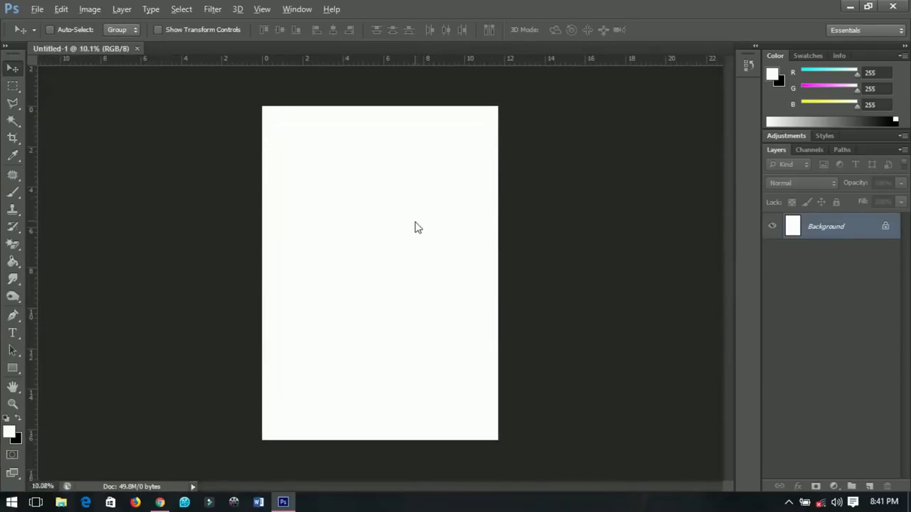
scroll(418, 225, up, 1)
key(alt)
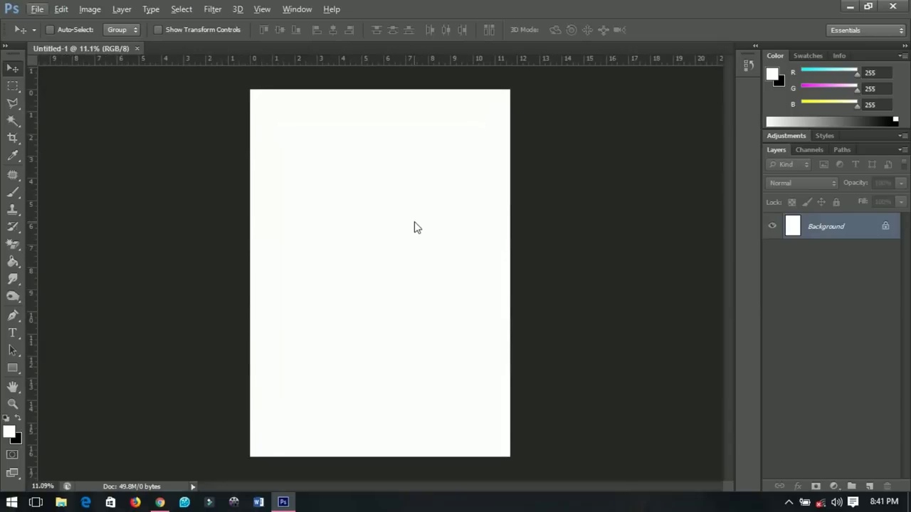
click(270, 15)
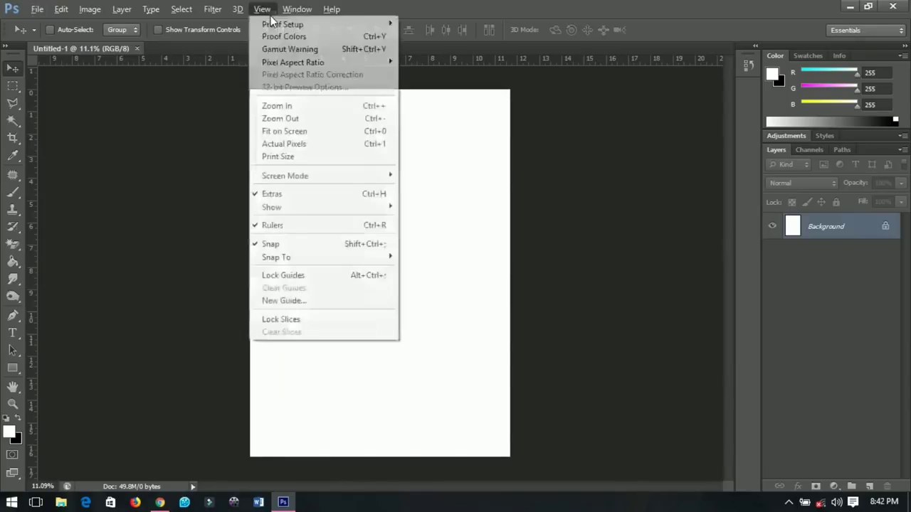
click(284, 301)
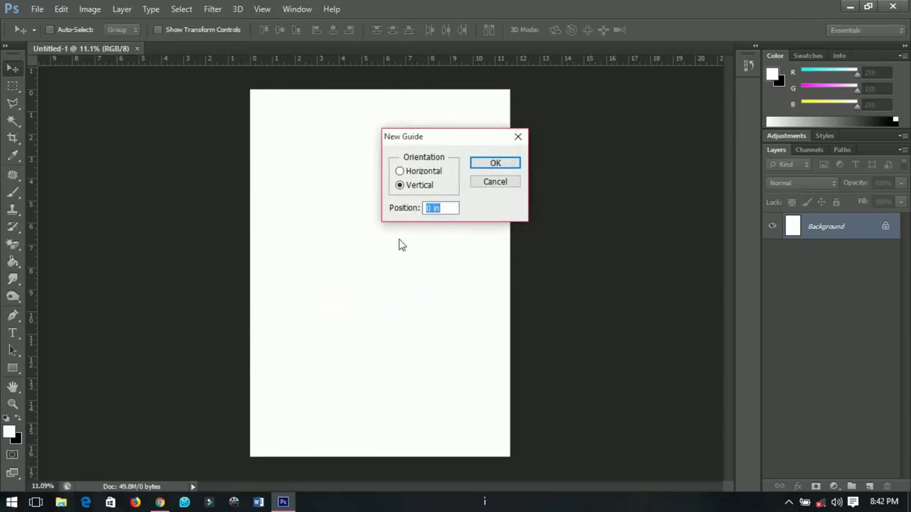
text(5)
click(505, 168)
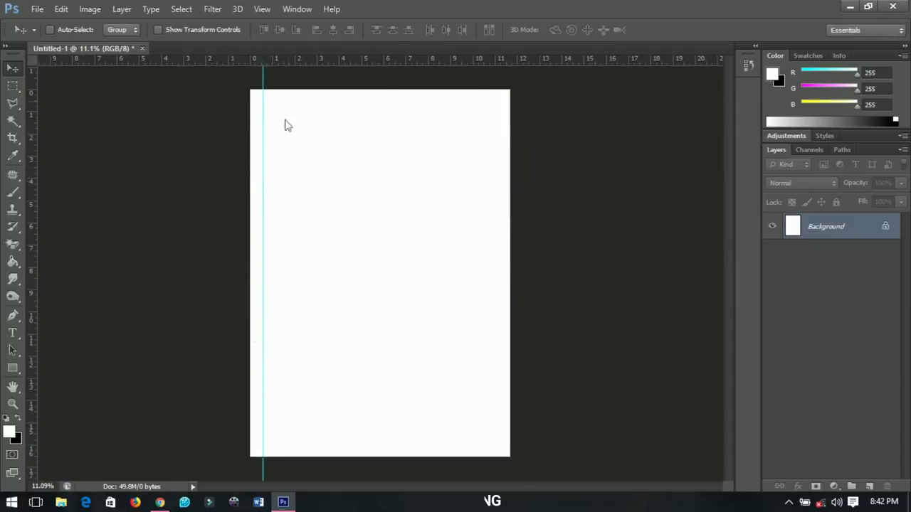
Add a second vertical guide at 95% of the page width.
click(261, 9)
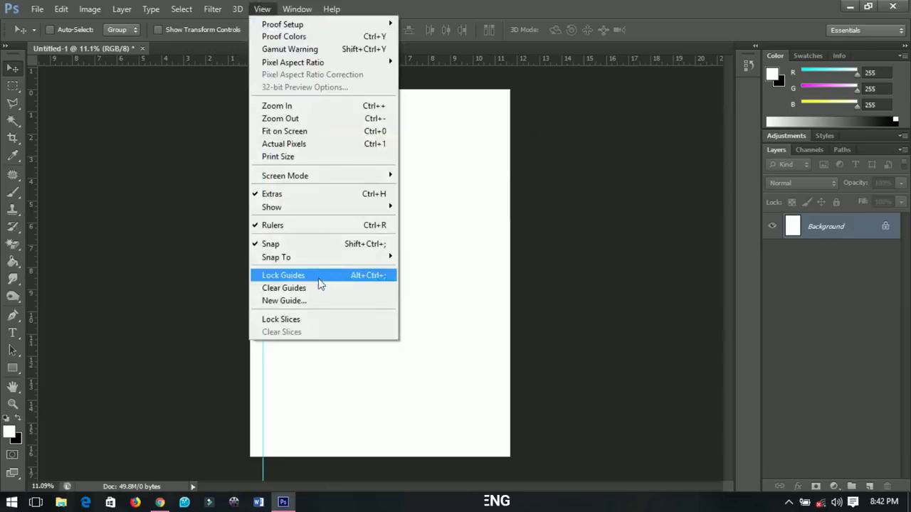
click(305, 305)
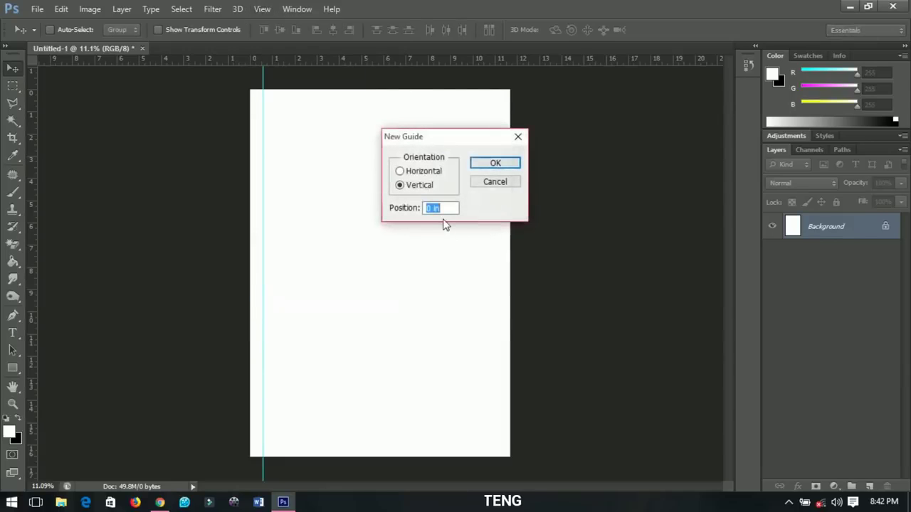
text(95%)
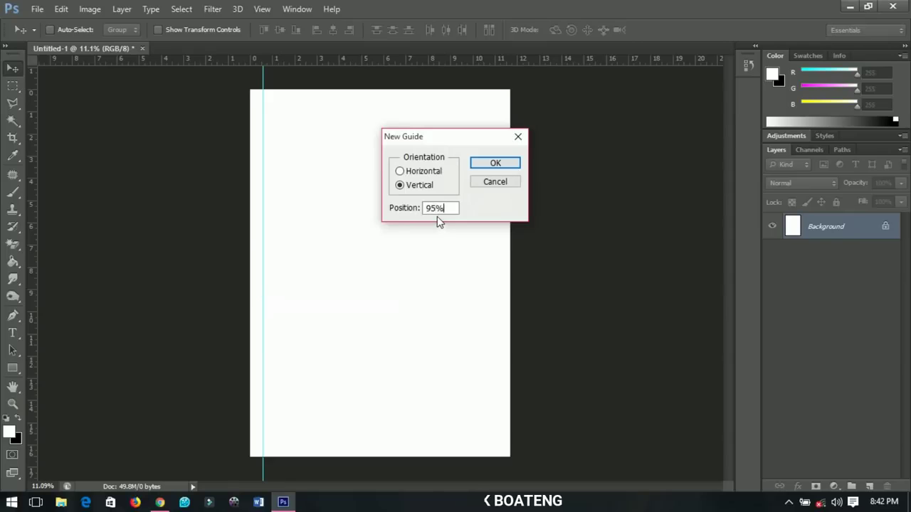
click(491, 164)
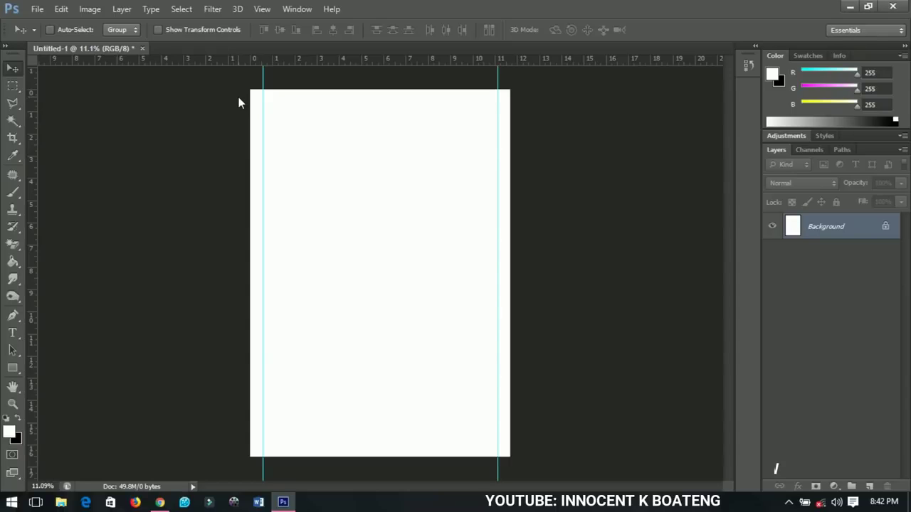
click(46, 7)
click(53, 34)
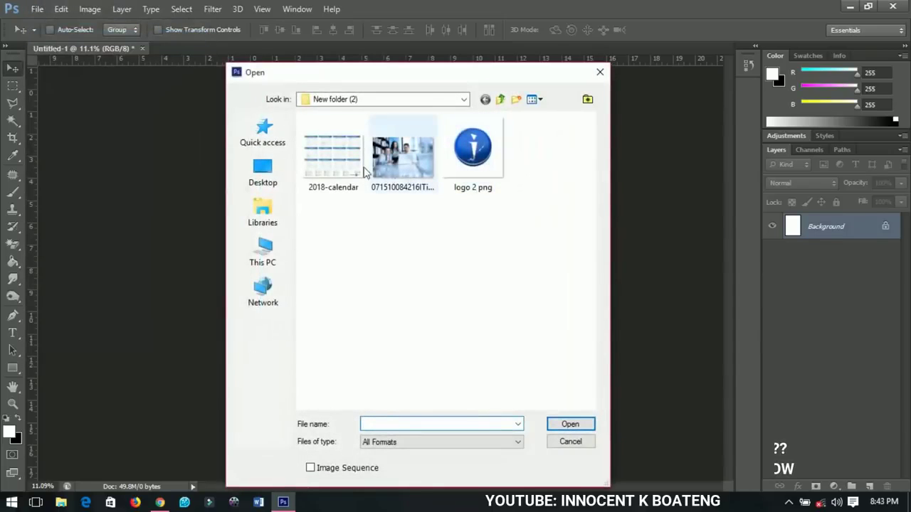
click(570, 442)
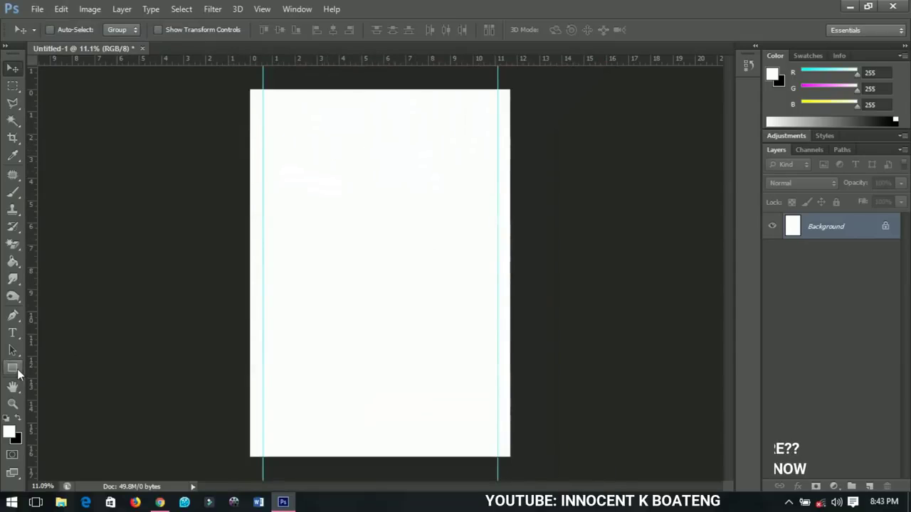
Draw a rectangle shape about 3751 by 1019 px across the top of the page and fill it with blue 006cff.
drag(19, 372, 55, 365)
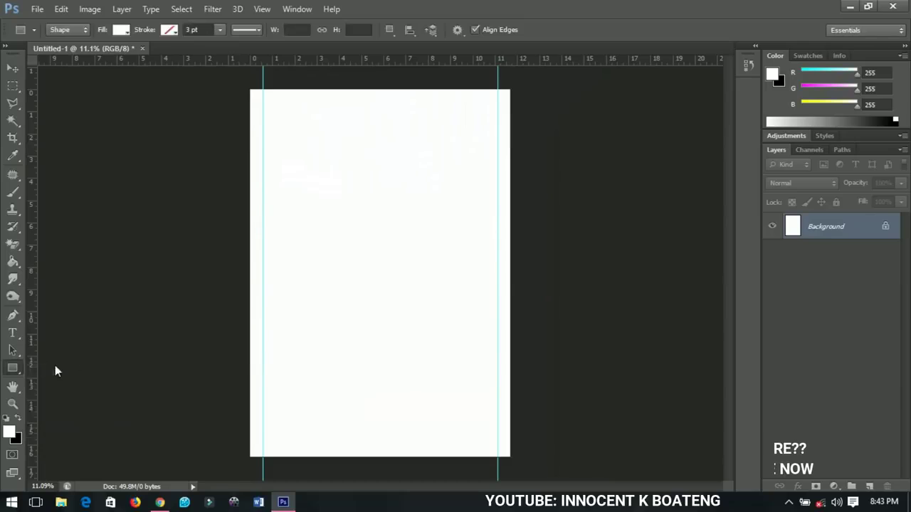
drag(238, 78, 516, 154)
double_click(790, 227)
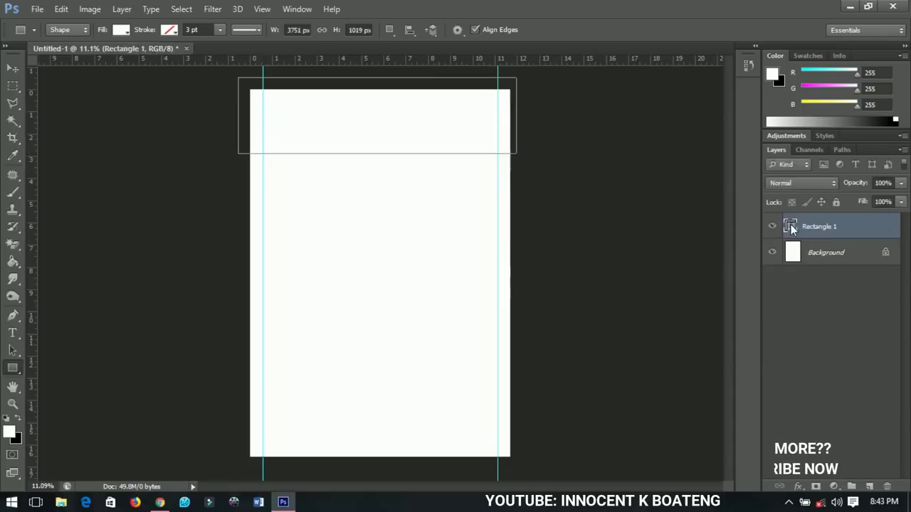
drag(717, 250, 716, 233)
drag(695, 168, 713, 155)
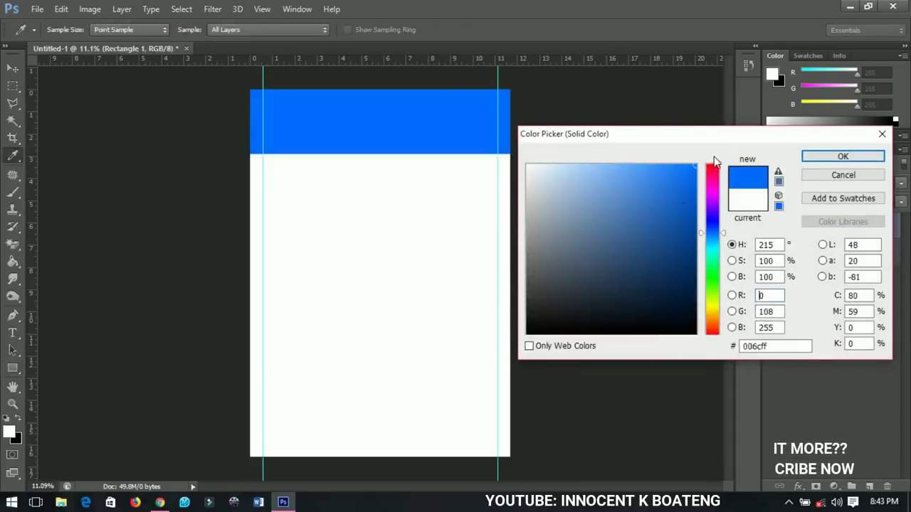
click(820, 162)
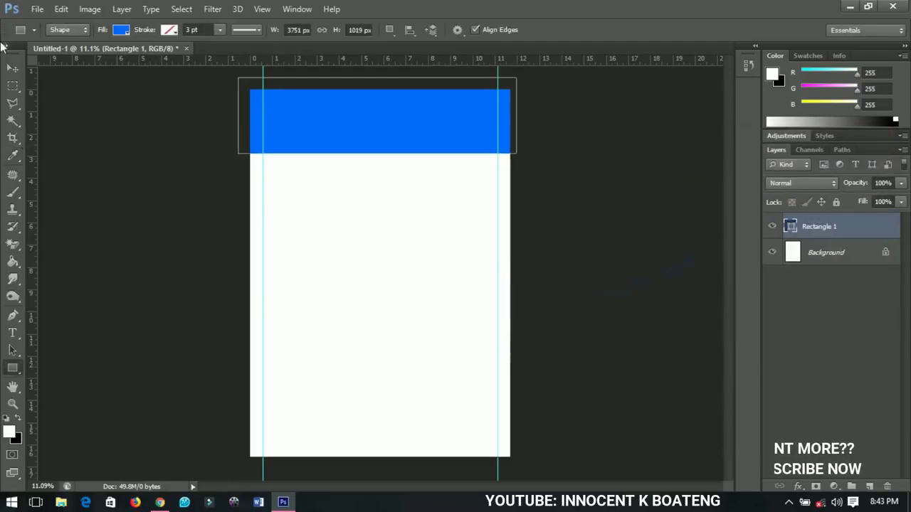
Nudge the blue rectangle slightly upward and warp its lower edge into a wave that arches up toward the right side.
click(13, 68)
drag(362, 187, 364, 185)
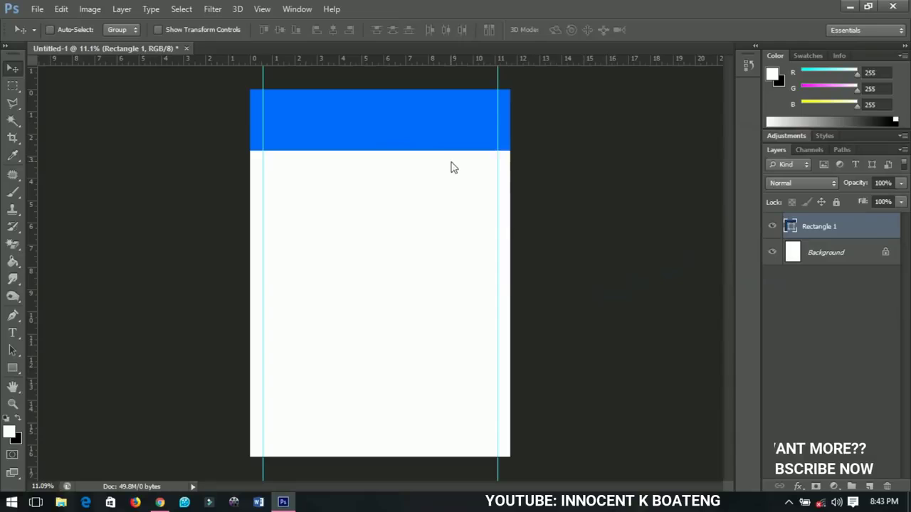
key(ctrl+t)
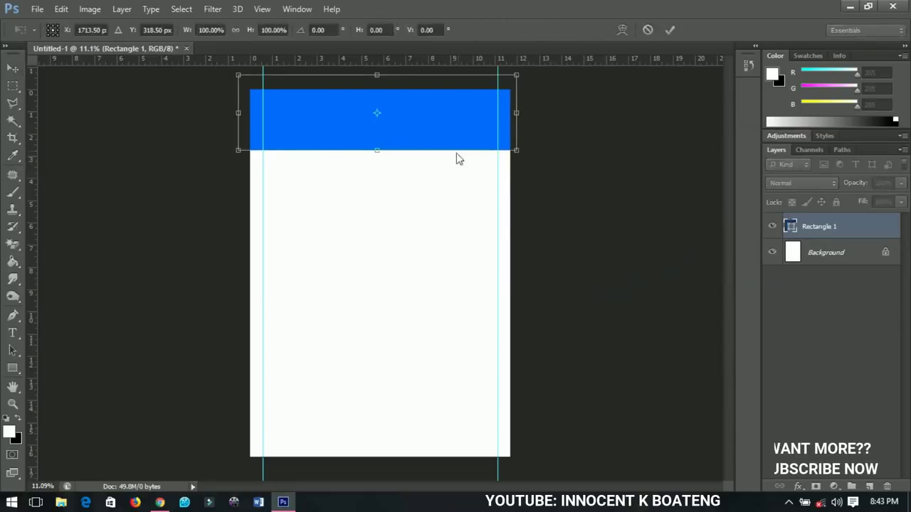
right_click(449, 139)
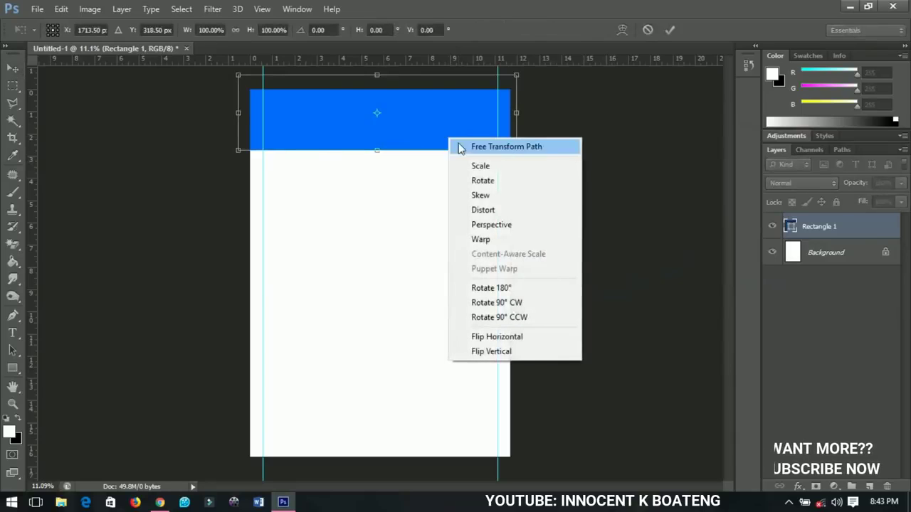
click(481, 240)
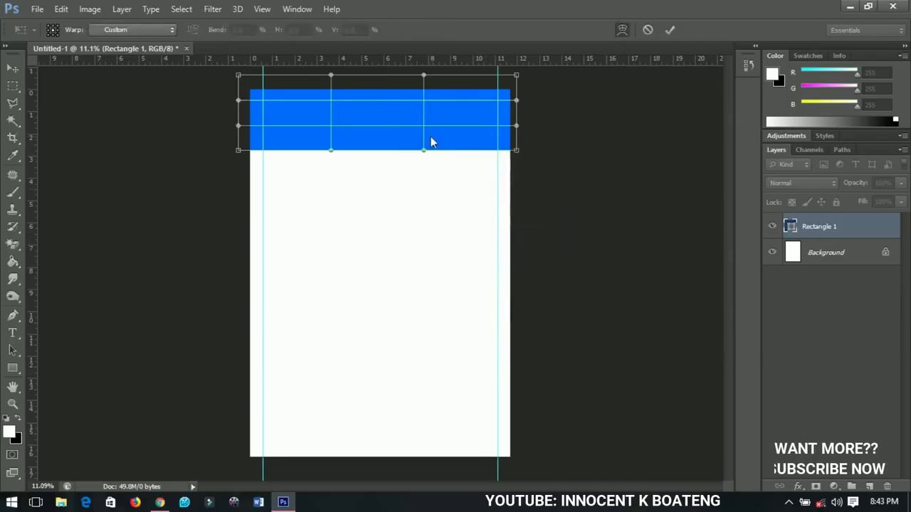
drag(425, 151, 425, 103)
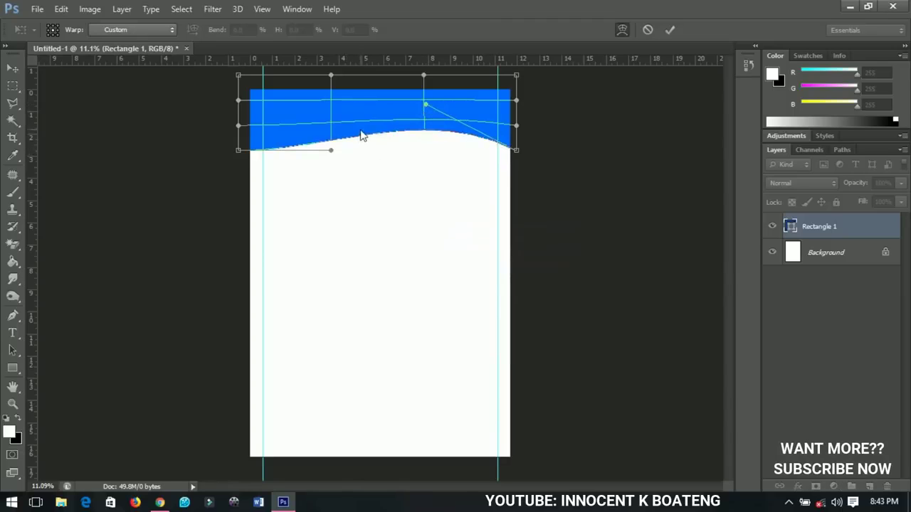
key(Return)
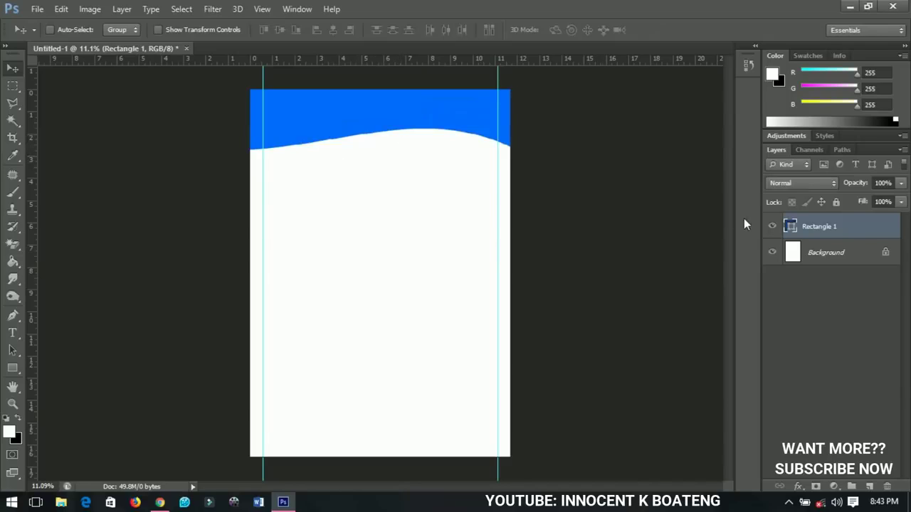
Duplicate the blue wave layer and recolor the original shape underneath to cyan 00f0ff.
key(ctrl+j)
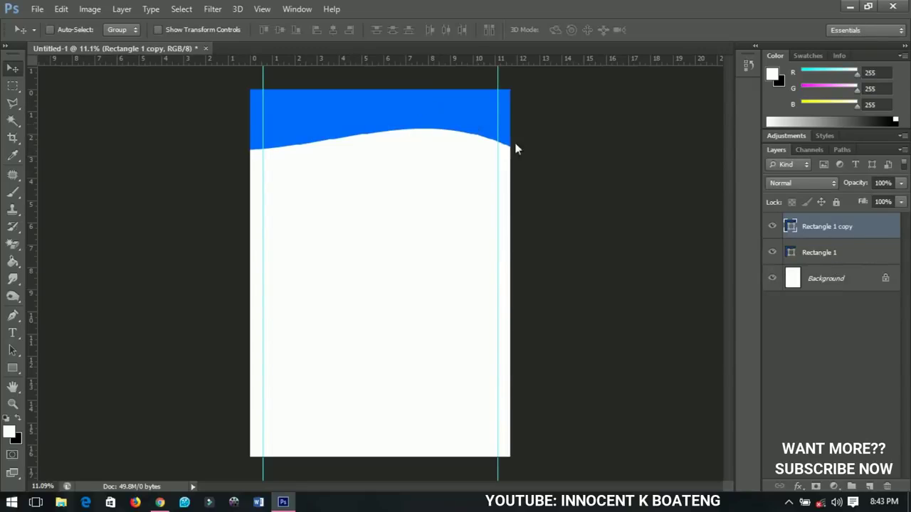
click(830, 253)
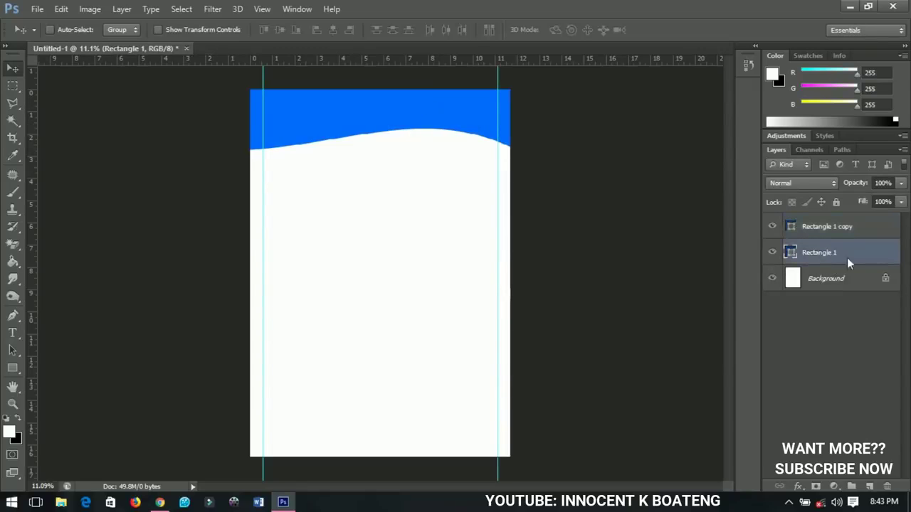
double_click(792, 252)
drag(714, 245, 714, 248)
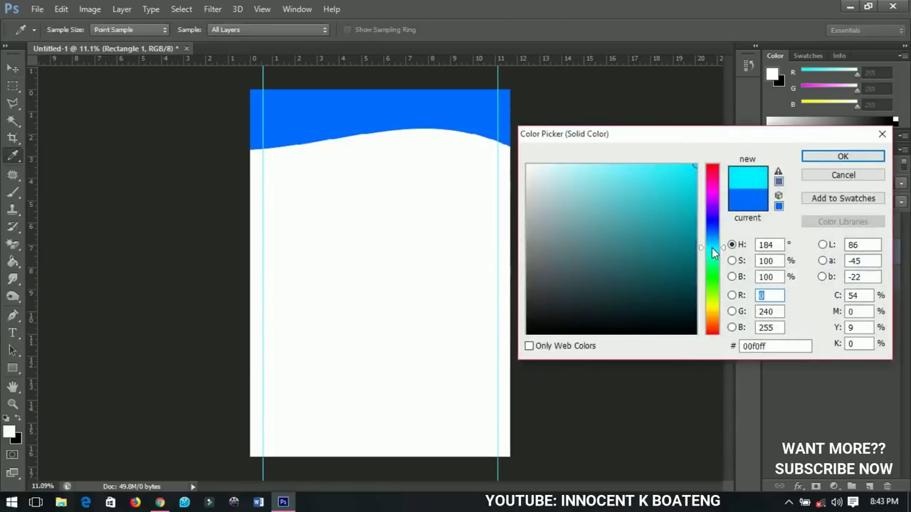
click(820, 162)
Move the cyan wave slightly down and rotate it clockwise so it forms a tapering band below the right part of the blue wave.
key(v)
drag(463, 138, 459, 149)
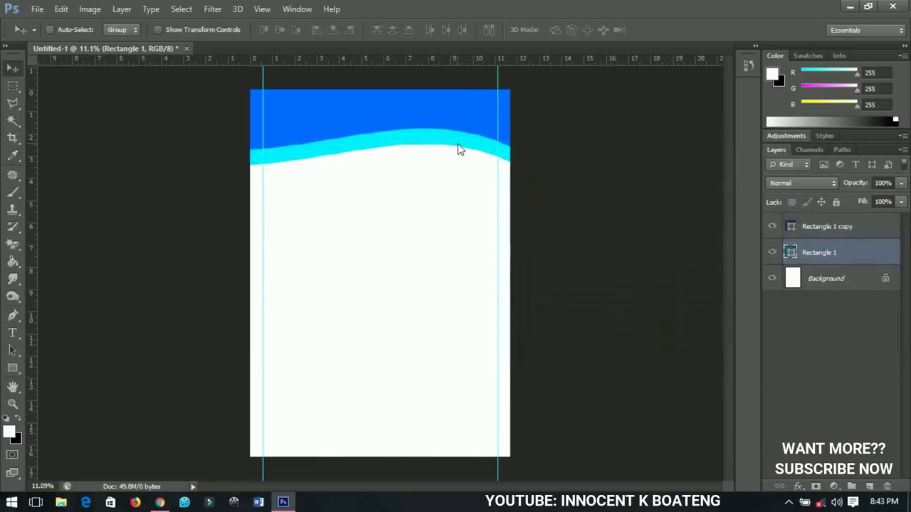
key(ctrl+t)
drag(572, 141, 487, 177)
key(Return)
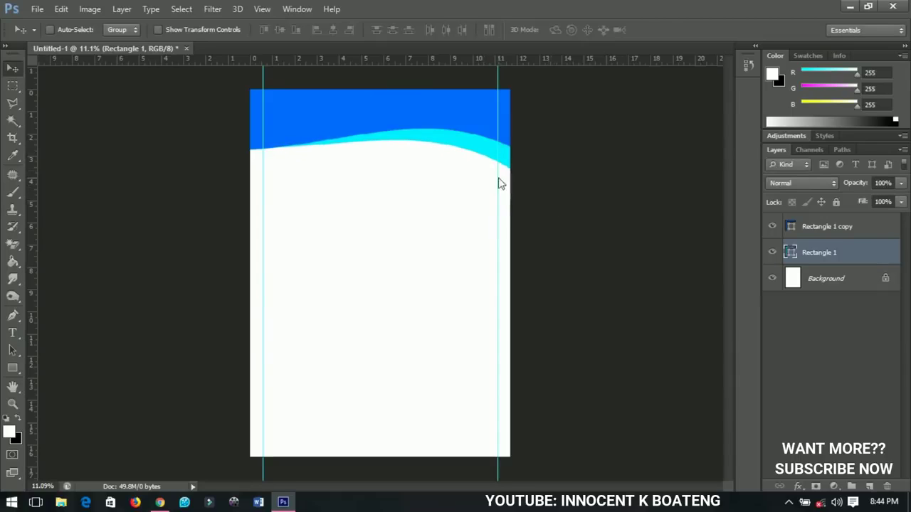
Select the blue wave copy's layer and add a vertical guide at the horizontal centre of the page.
click(790, 226)
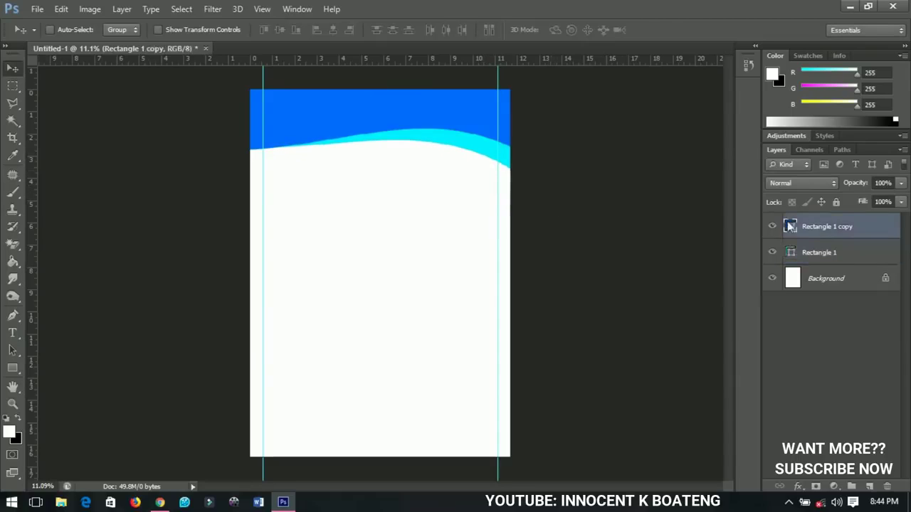
click(266, 8)
click(299, 301)
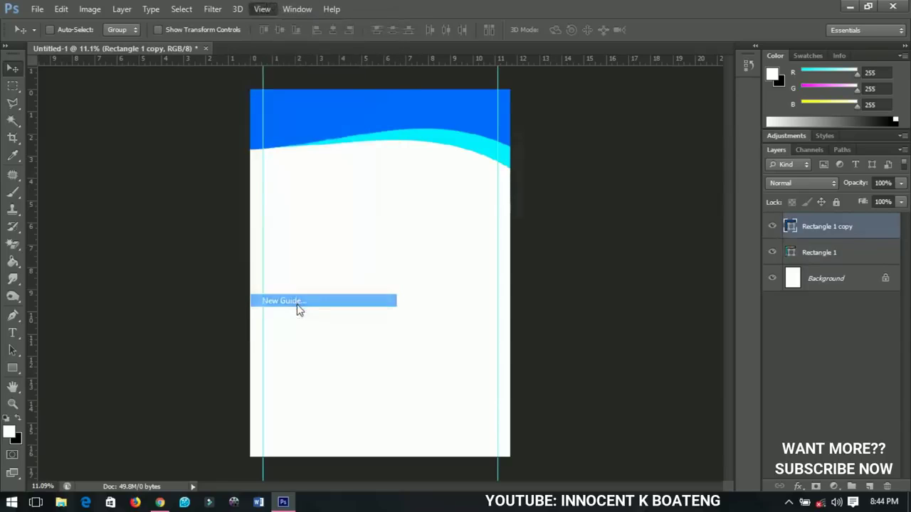
text(0)
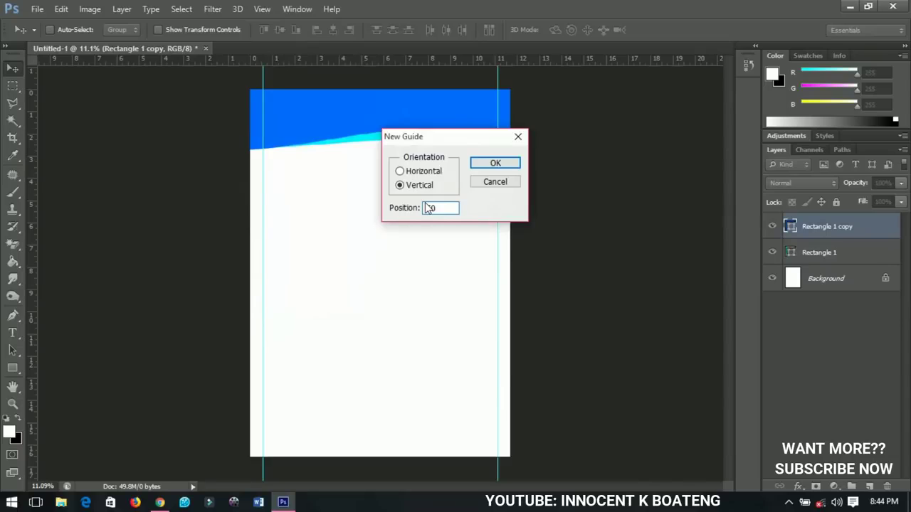
click(498, 165)
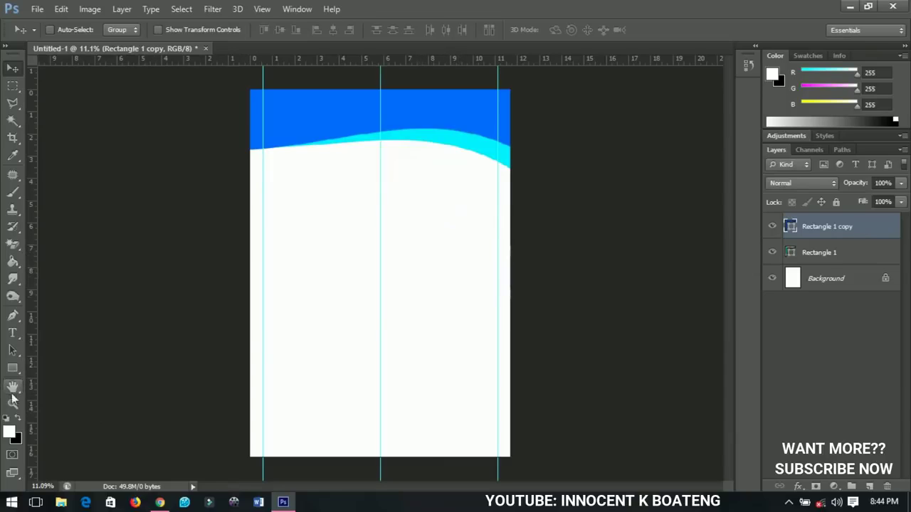
Draw a blue footer shape about 4021 by 792 px with the Pen tool, peaking at the centre guide and levelled by a horizontal guide near 15 in.
click(12, 316)
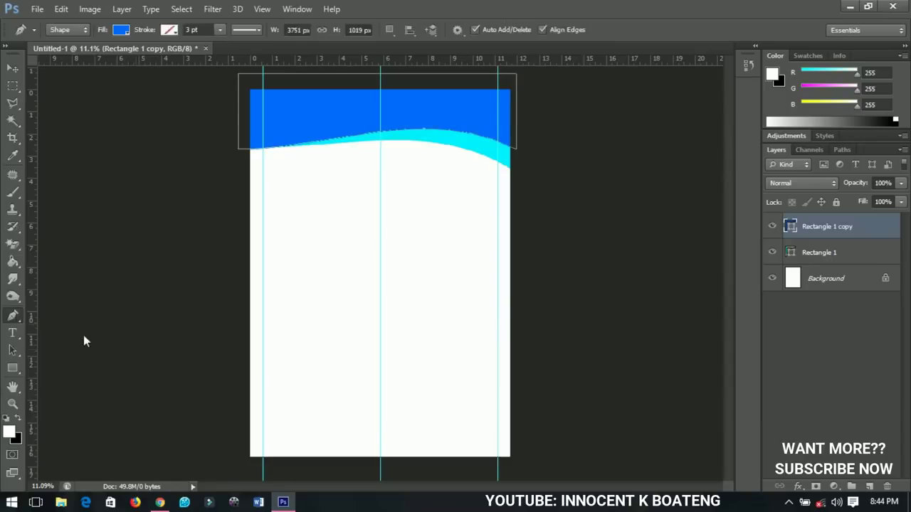
click(251, 430)
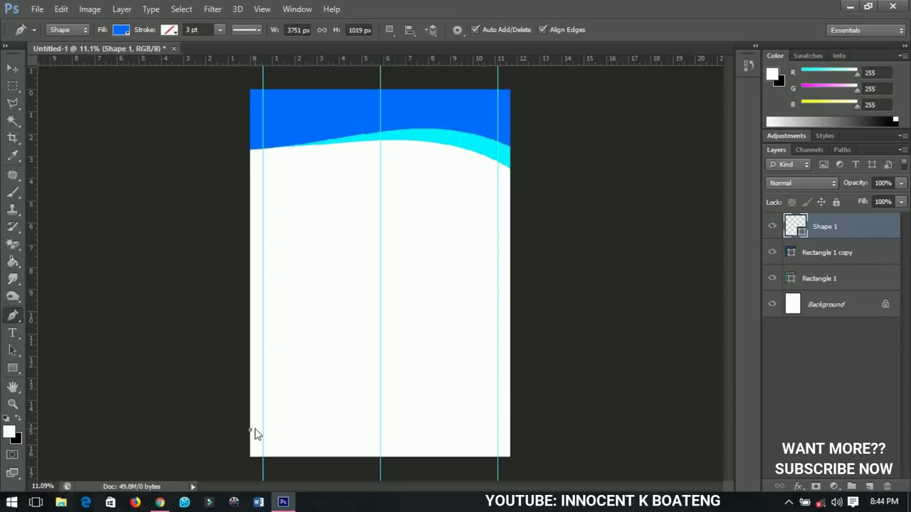
click(380, 412)
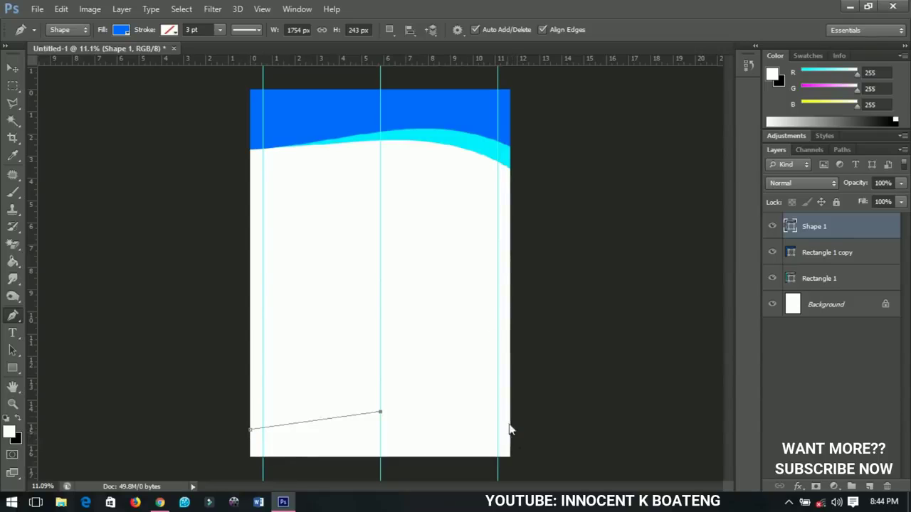
drag(427, 58, 400, 433)
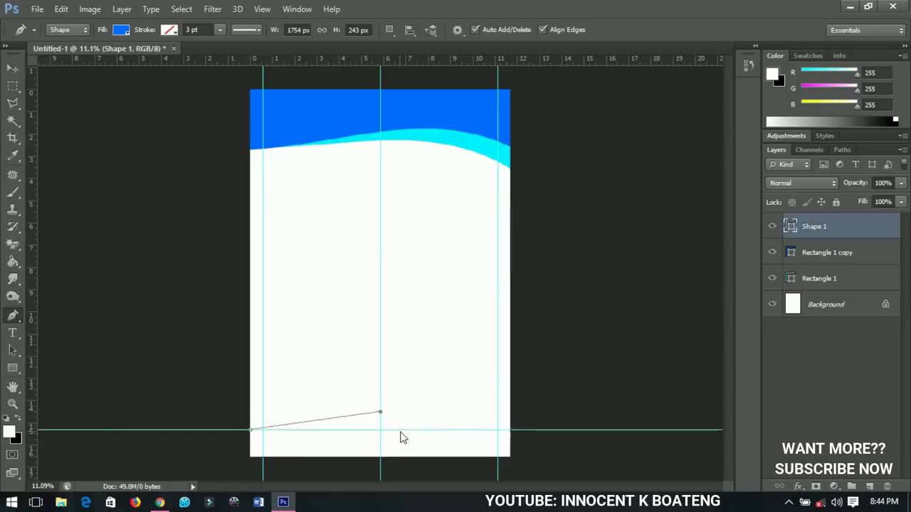
click(510, 430)
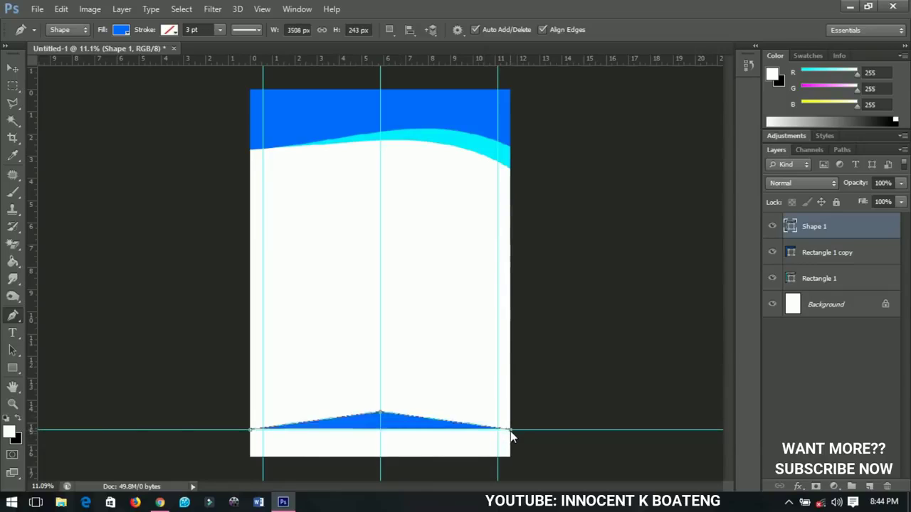
click(527, 463)
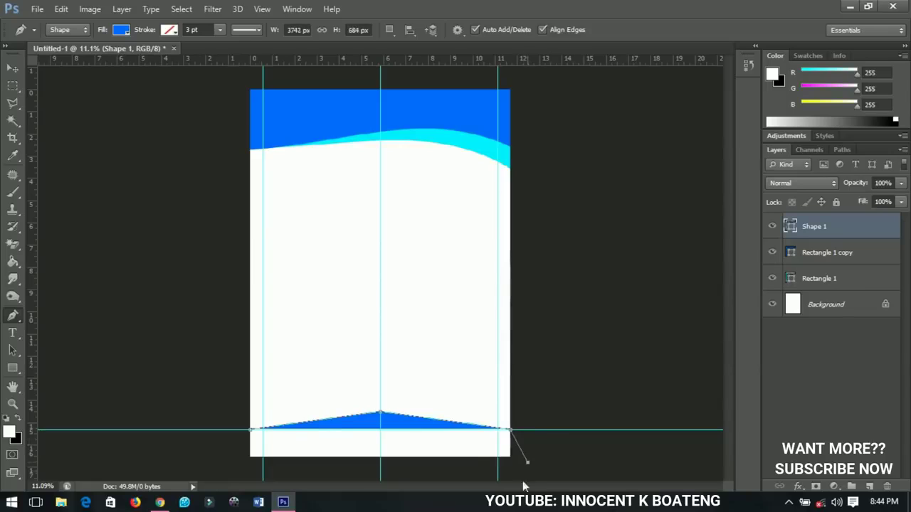
click(341, 470)
click(228, 466)
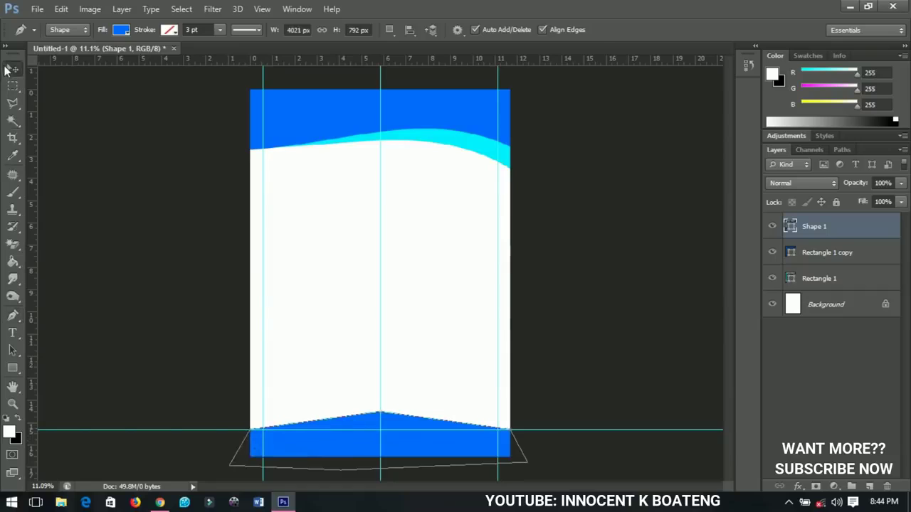
click(12, 67)
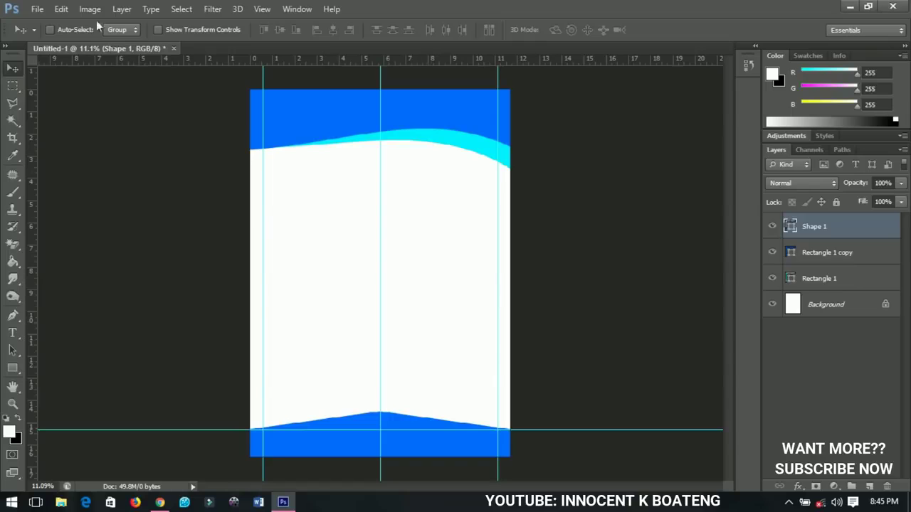
Open the image file 2018-calendar.jpg.
click(37, 8)
click(65, 40)
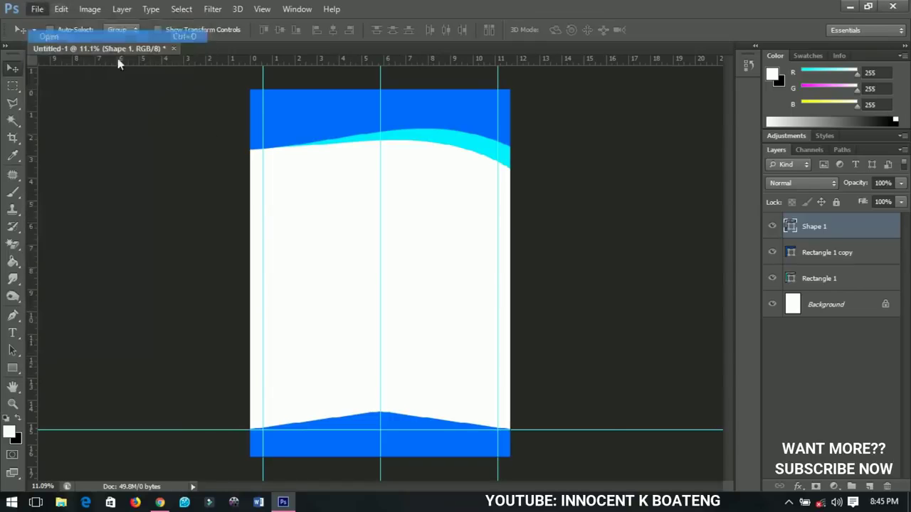
click(345, 162)
click(569, 424)
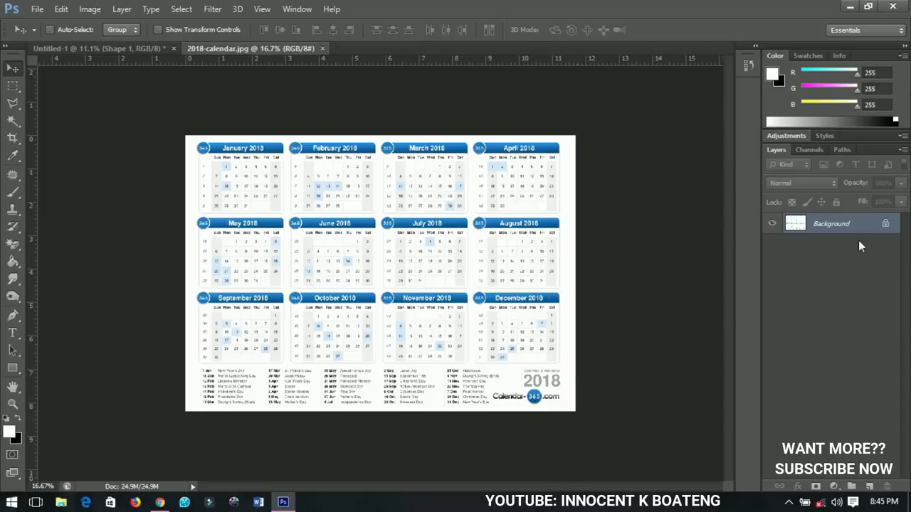
Select the twelve month grids with a rectangular marquee, excluding the holiday list, and copy them to a new layer.
click(13, 85)
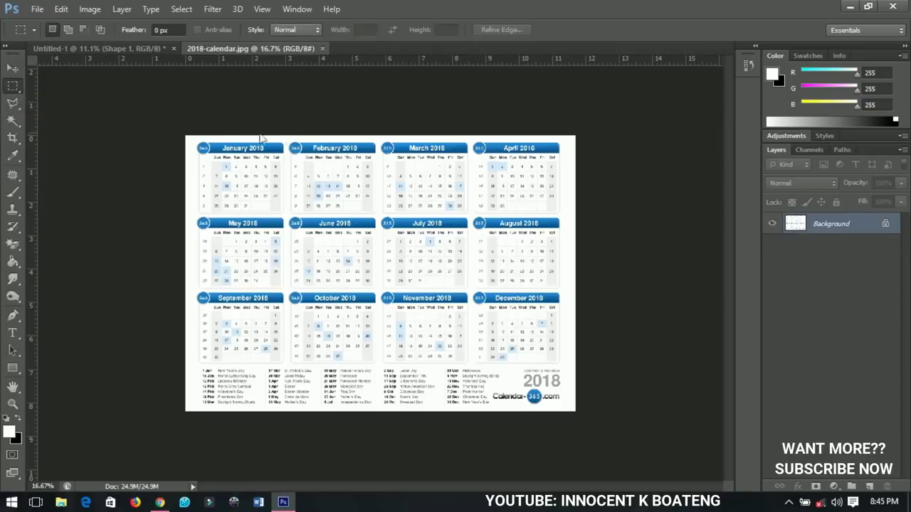
drag(191, 141, 565, 369)
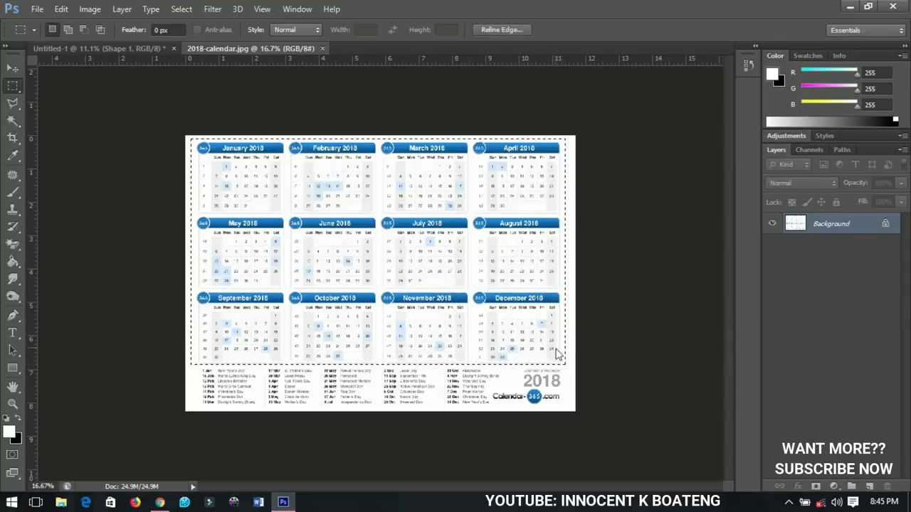
right_click(491, 258)
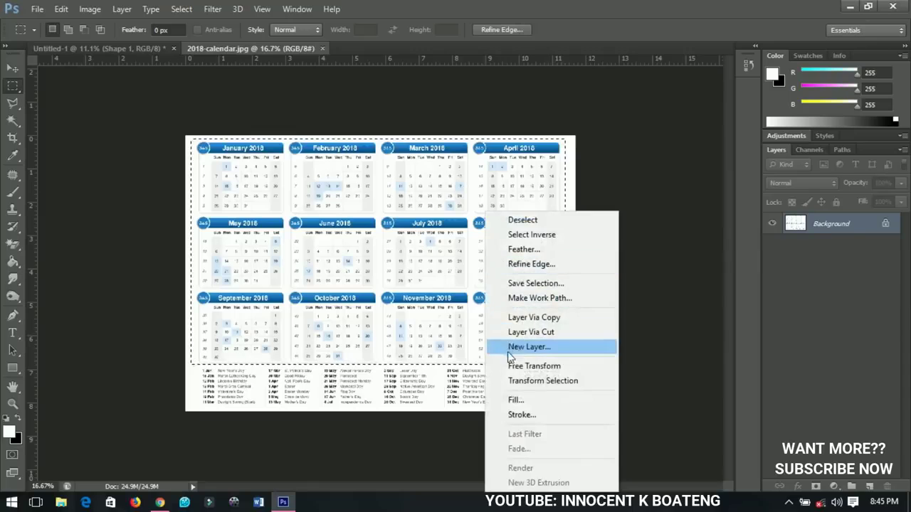
click(528, 321)
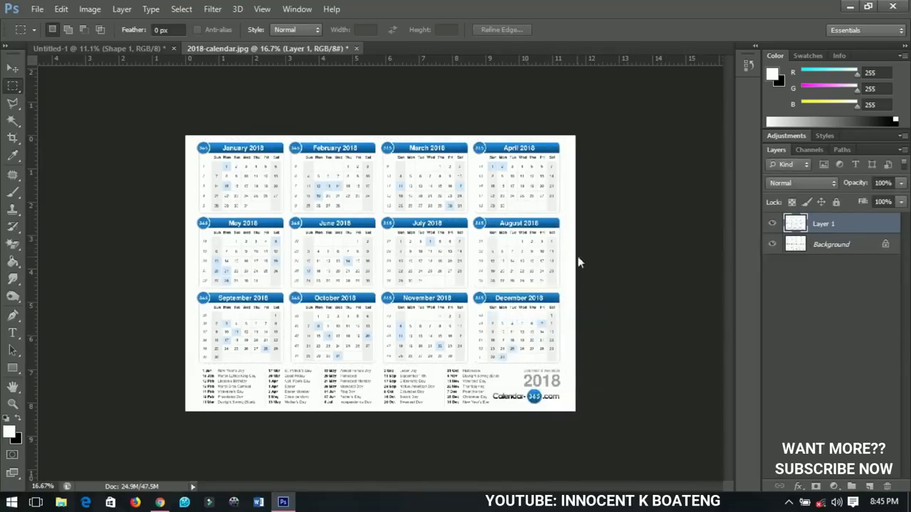
Move the copied month grids into the Untitled-1 document just above the footer and centre them horizontally on the page.
key(v)
drag(410, 241, 396, 352)
key(ctrl+a)
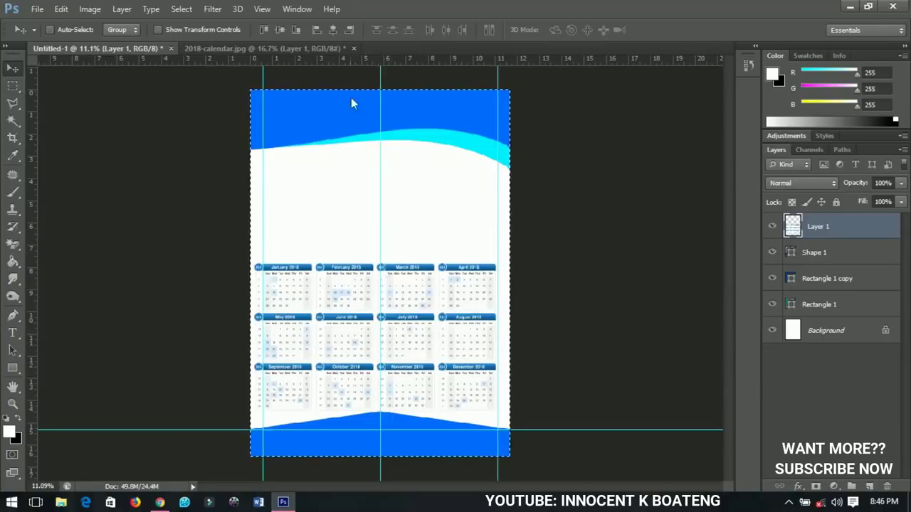
click(335, 33)
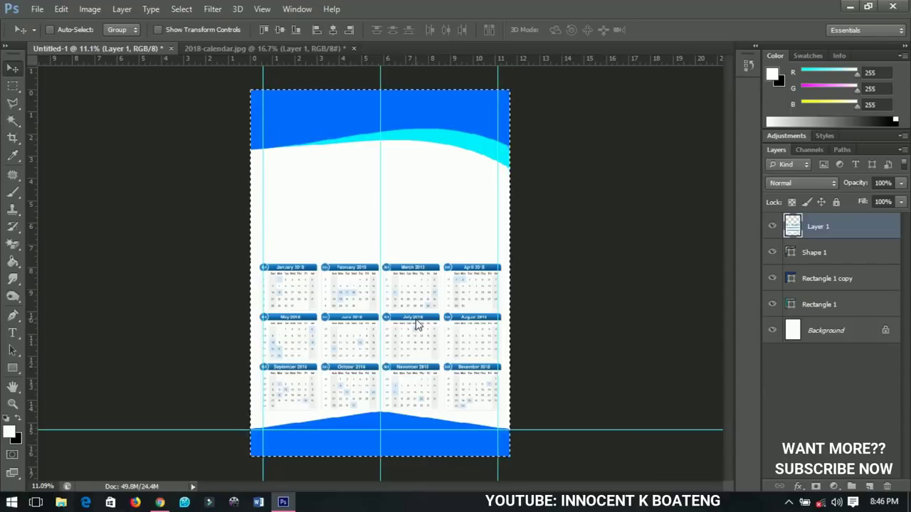
key(ctrl+d)
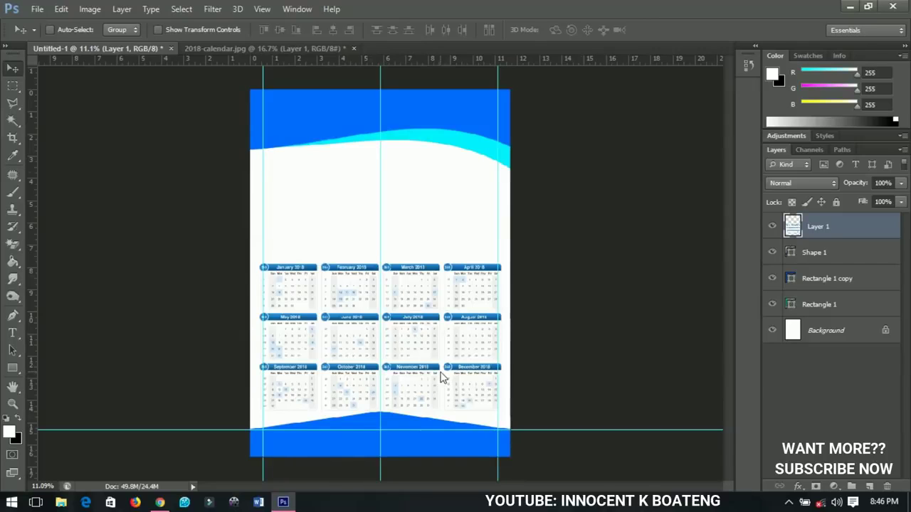
Add a Gradient Overlay to the footer shape using the cyan to dark blue gradient preset.
key(ctrl+plus)
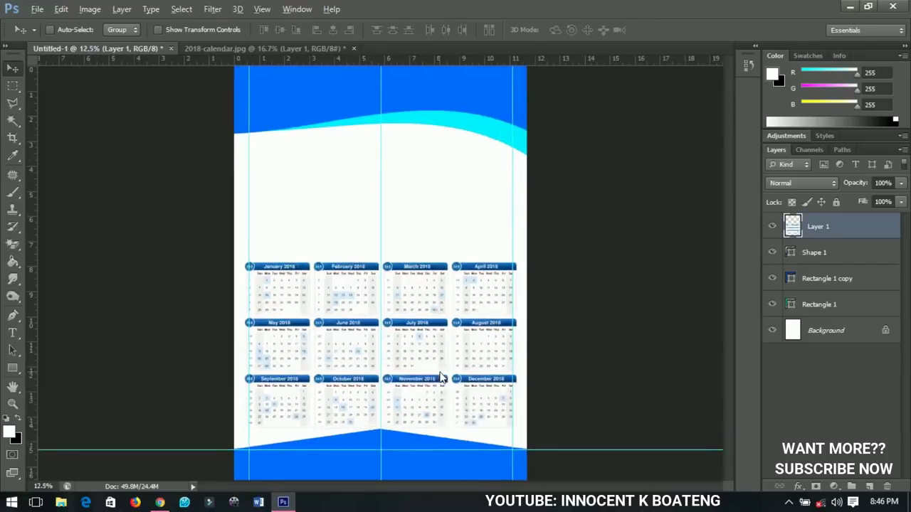
scroll(441, 377, up, 1)
scroll(440, 369, down, 3)
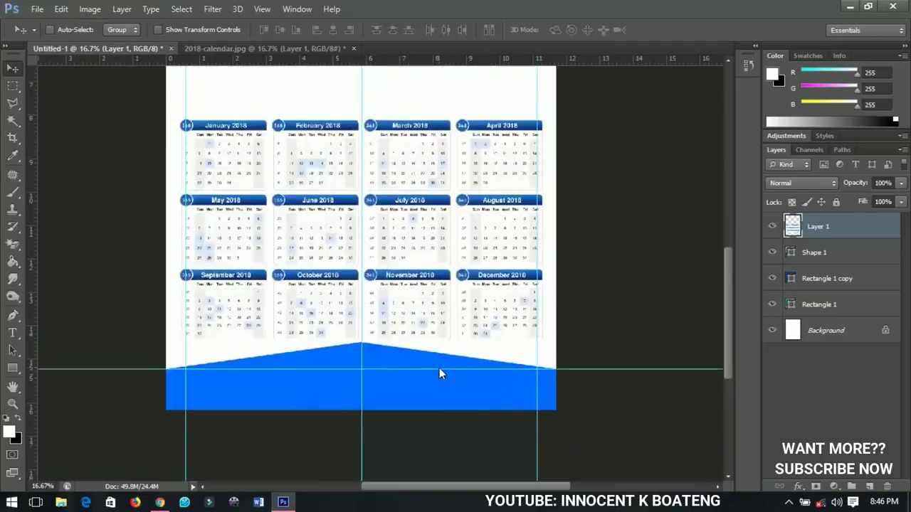
scroll(434, 364, down, 2)
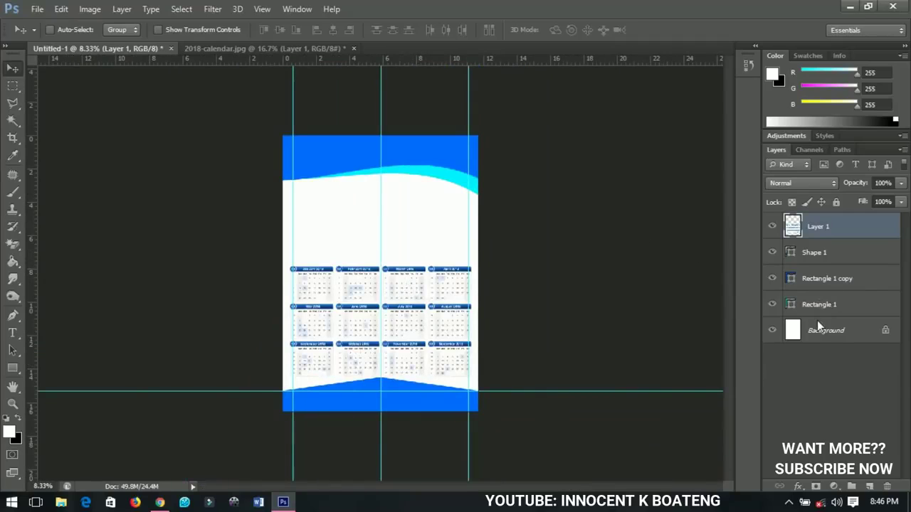
click(813, 257)
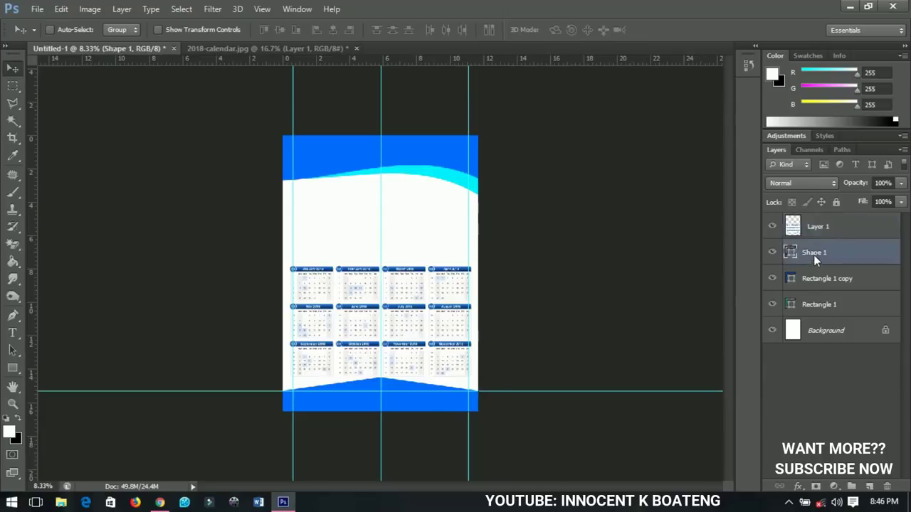
right_click(813, 255)
click(610, 93)
click(523, 288)
click(667, 189)
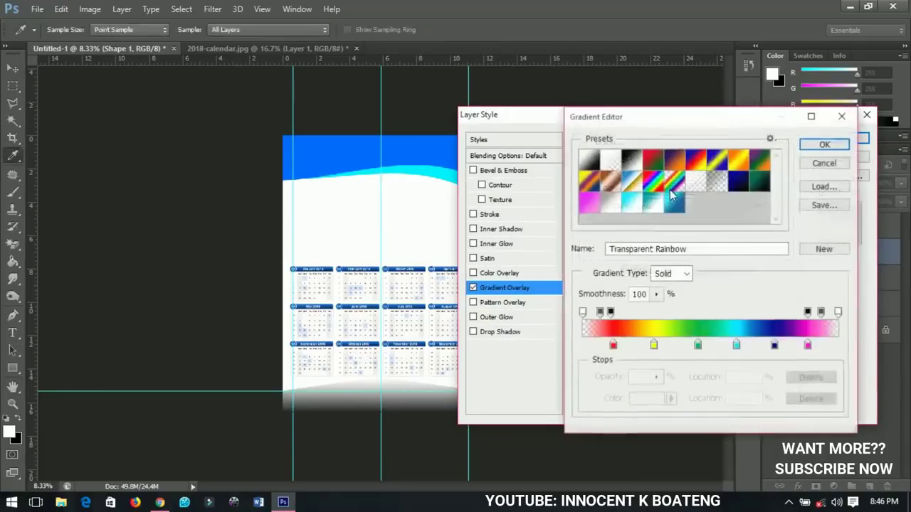
click(674, 203)
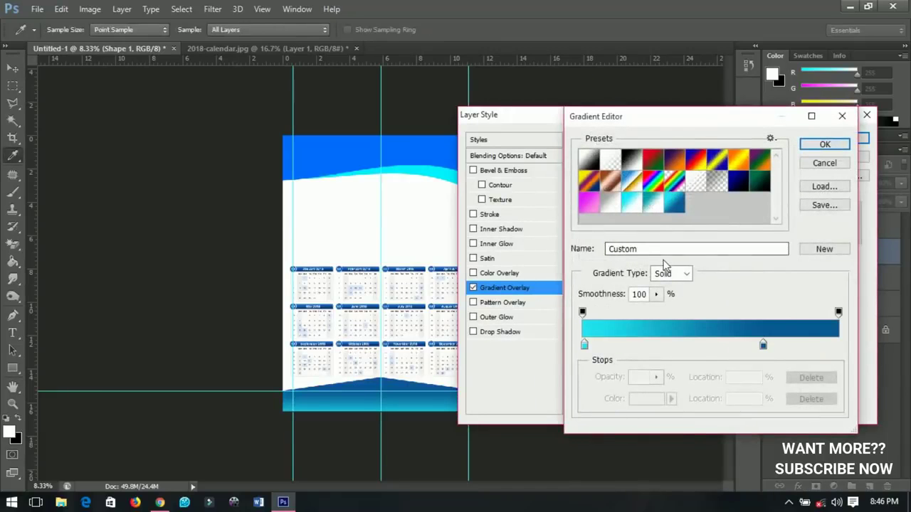
Inspect the colours of the gradient's cyan and dark blue stops.
click(585, 346)
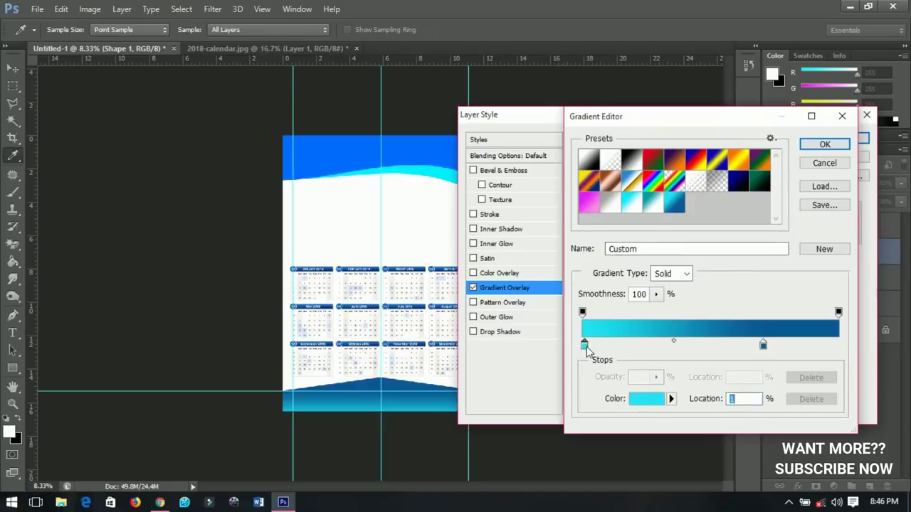
double_click(585, 346)
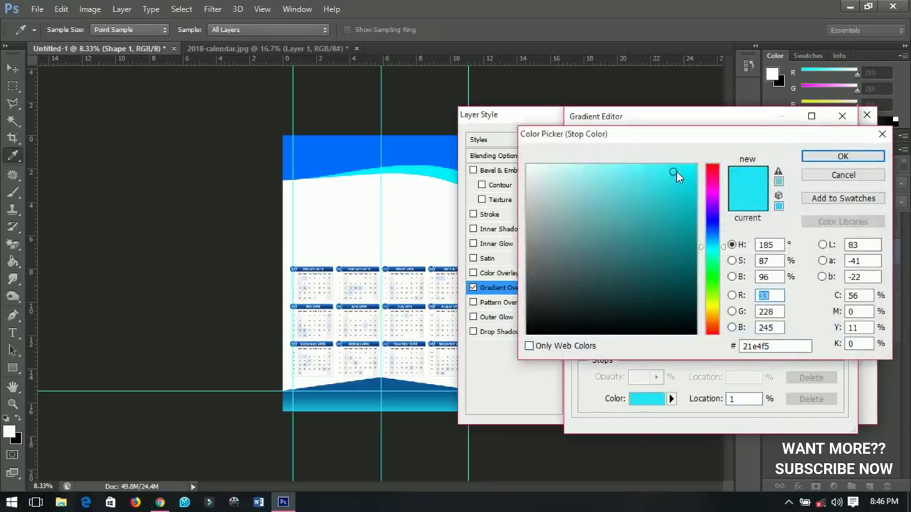
click(815, 157)
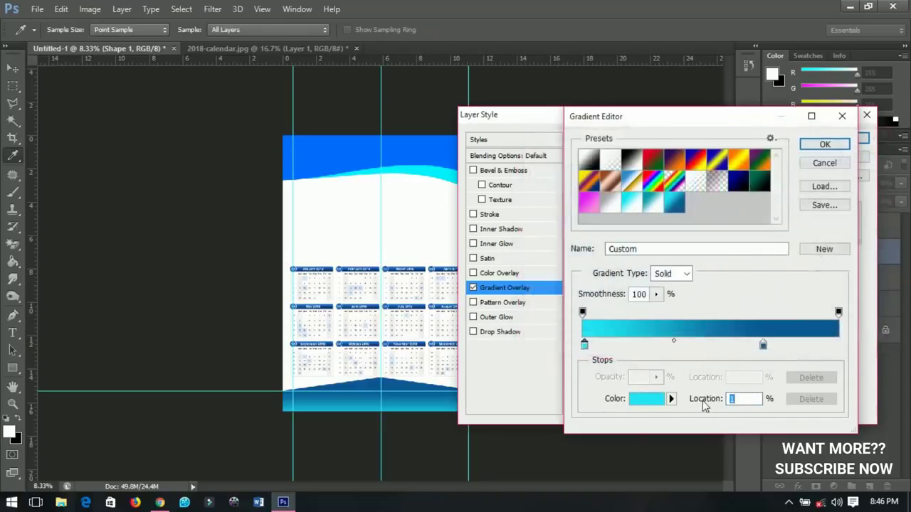
double_click(762, 346)
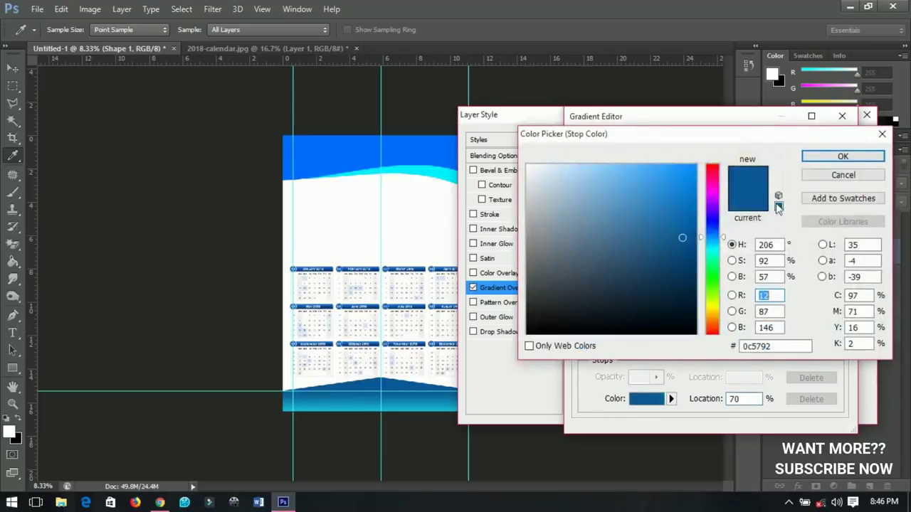
click(816, 157)
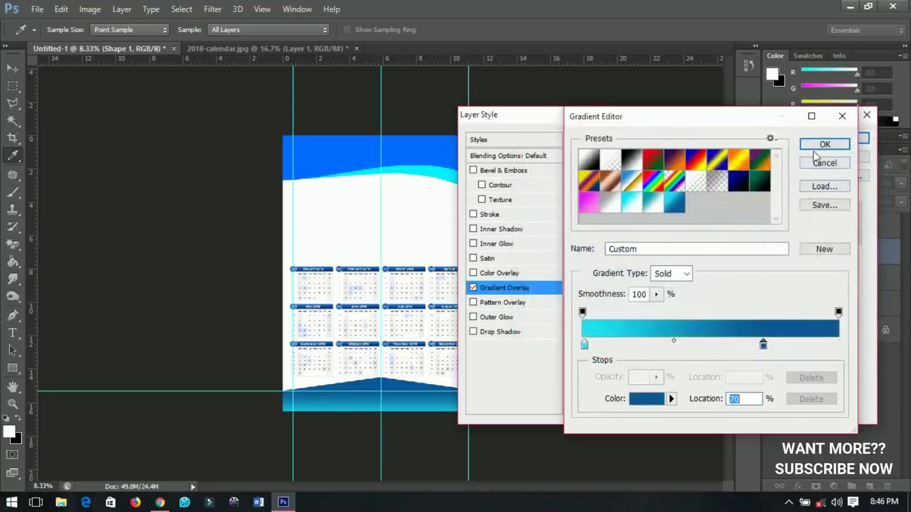
Accept the gradient, set the overlay's angle to 0°, and apply the layer style to the footer shape.
click(824, 144)
double_click(672, 229)
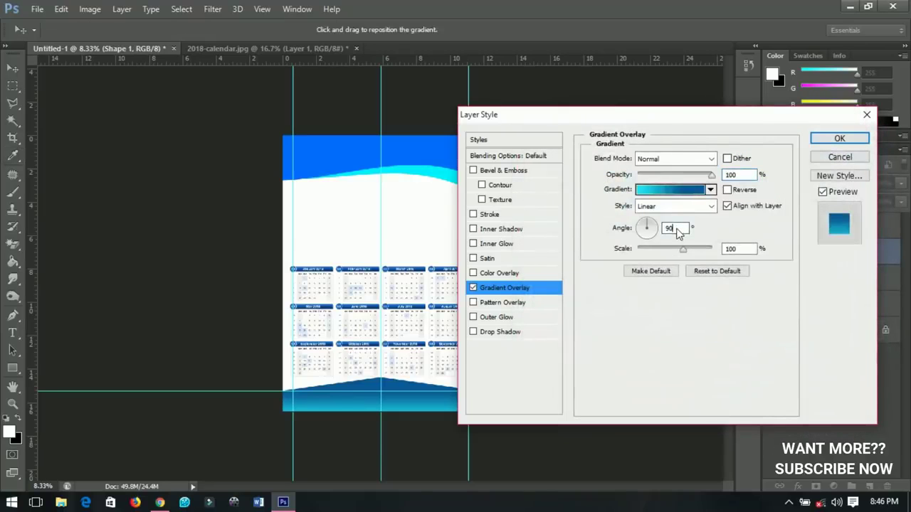
click(636, 235)
text(0)
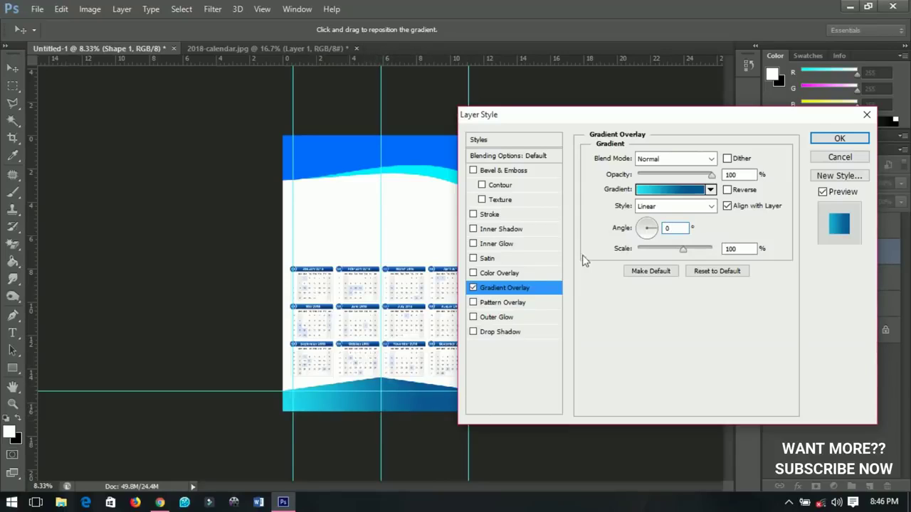
click(825, 138)
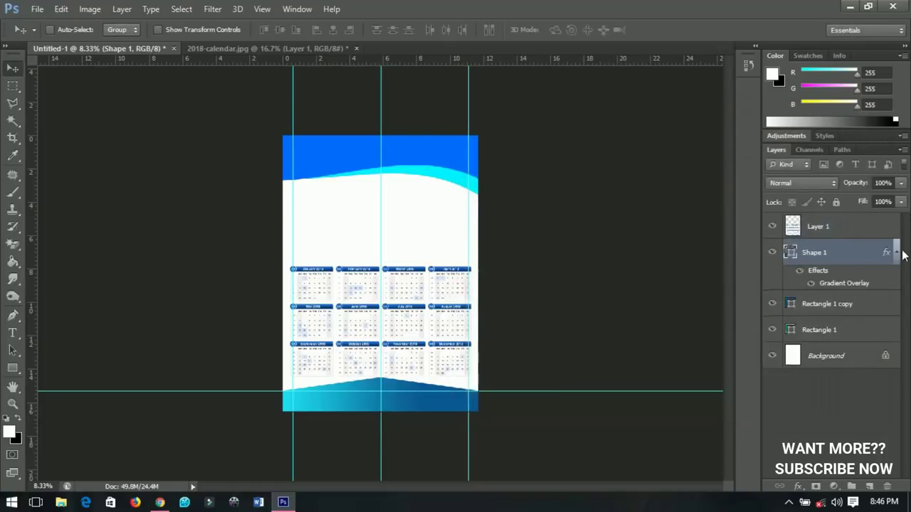
Add the title ITECH SOLUTIONS in the blue header as a new text layer above Layer 1, using the HelveticaInserat font.
click(896, 253)
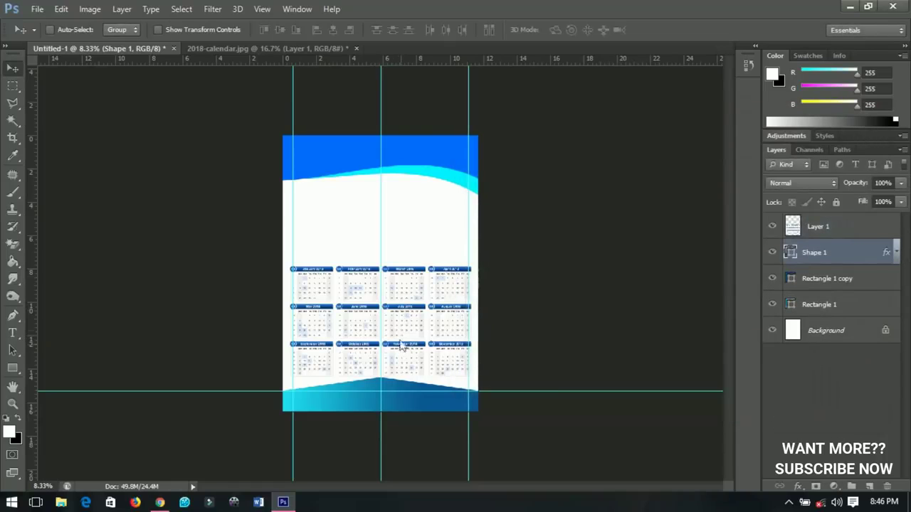
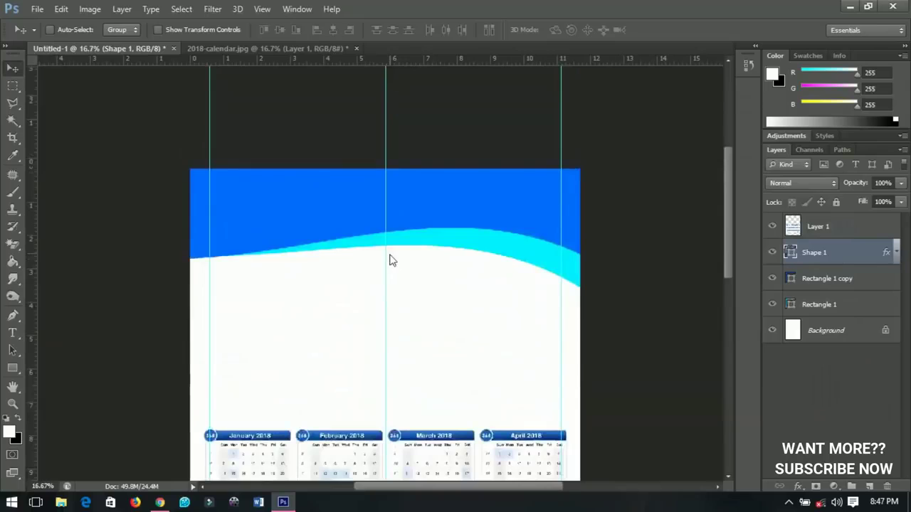
drag(398, 250, 406, 272)
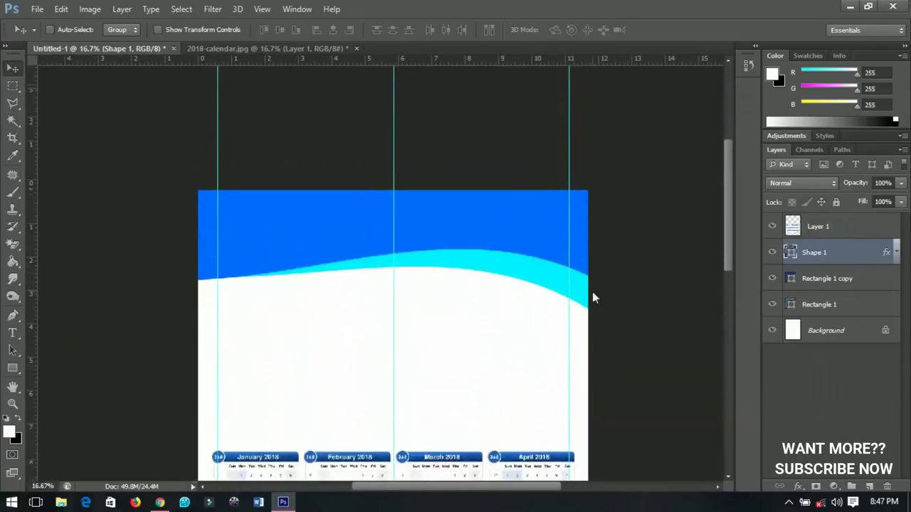
click(826, 228)
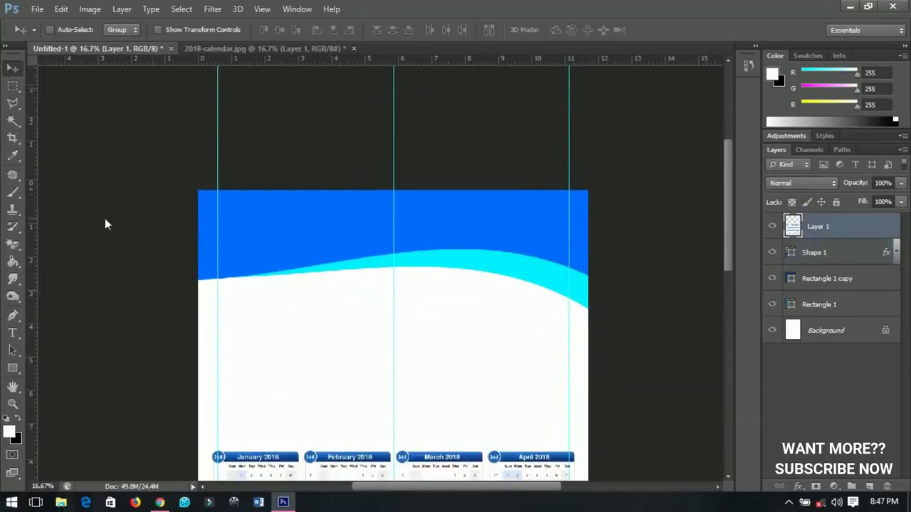
click(13, 332)
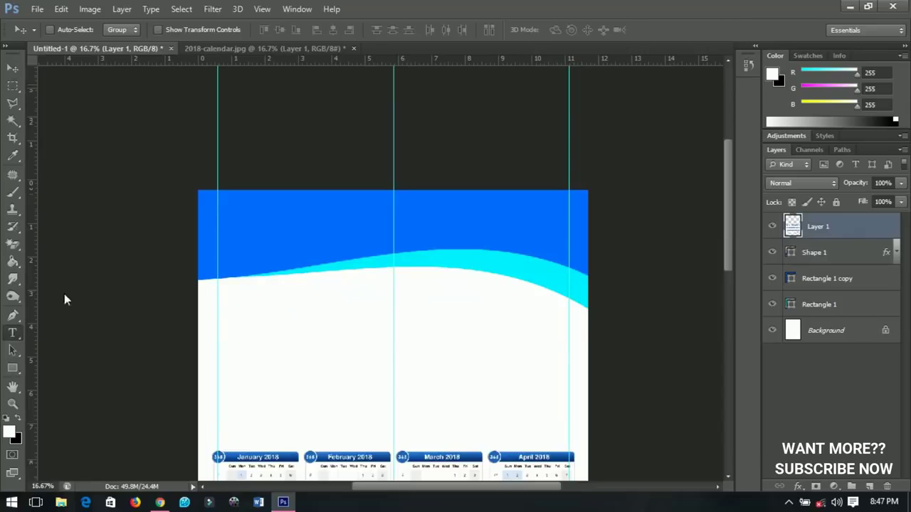
click(363, 226)
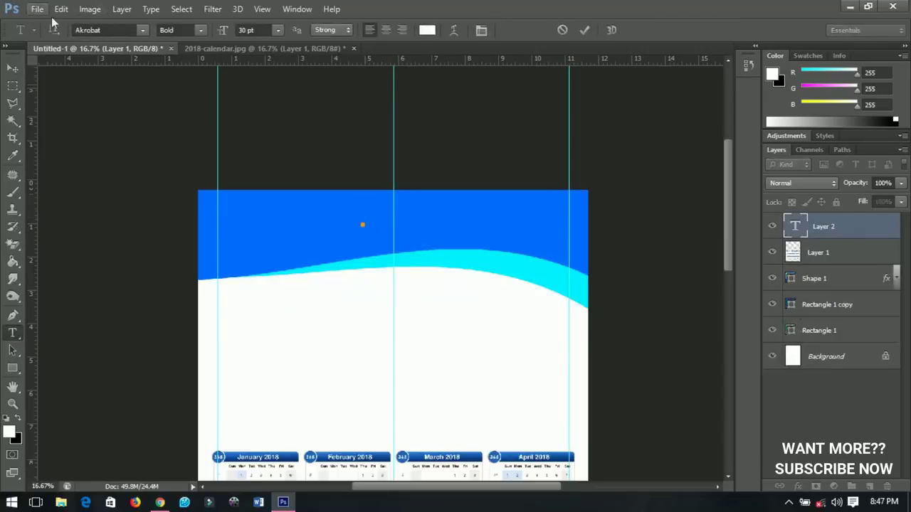
click(142, 30)
click(141, 32)
click(114, 32)
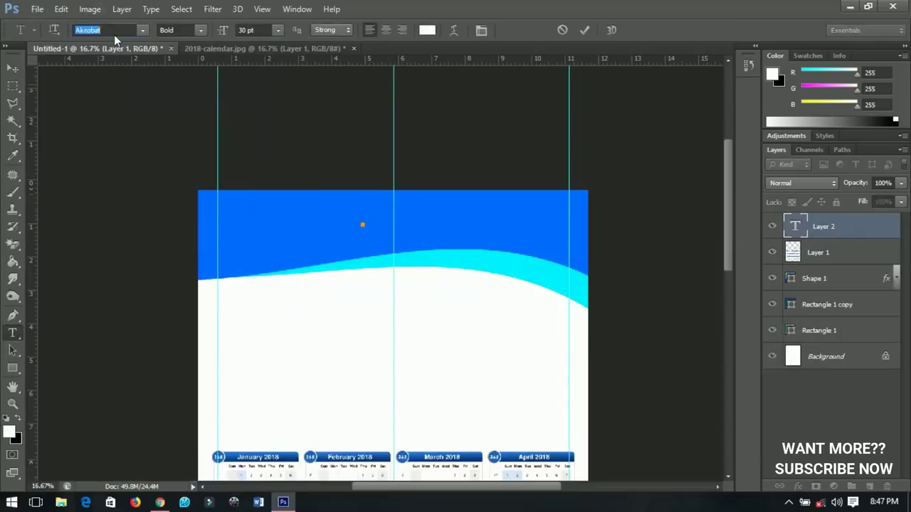
text(helvetica)
key(Return)
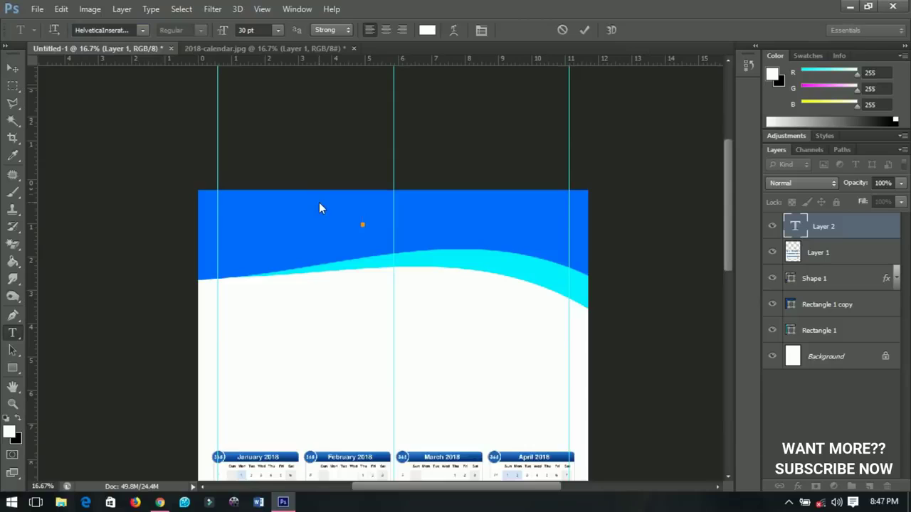
text(ITECH SOLUTION)
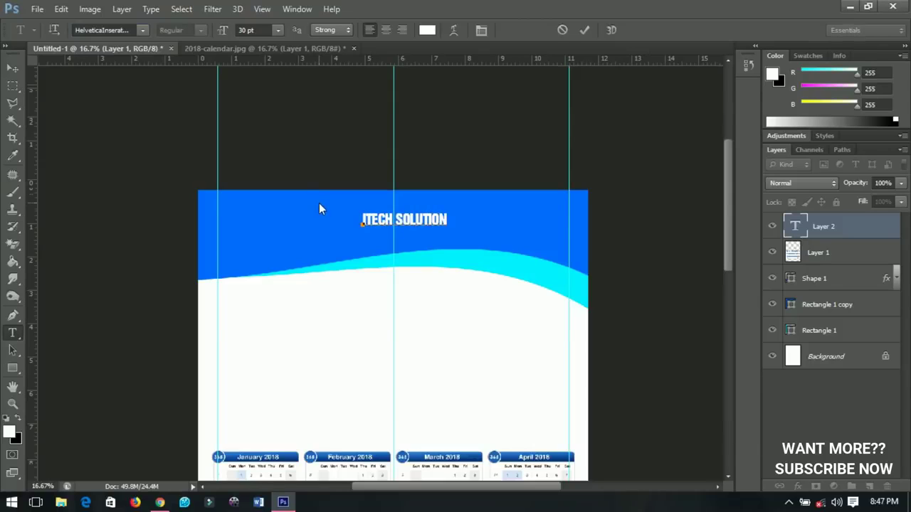
text(S)
click(13, 67)
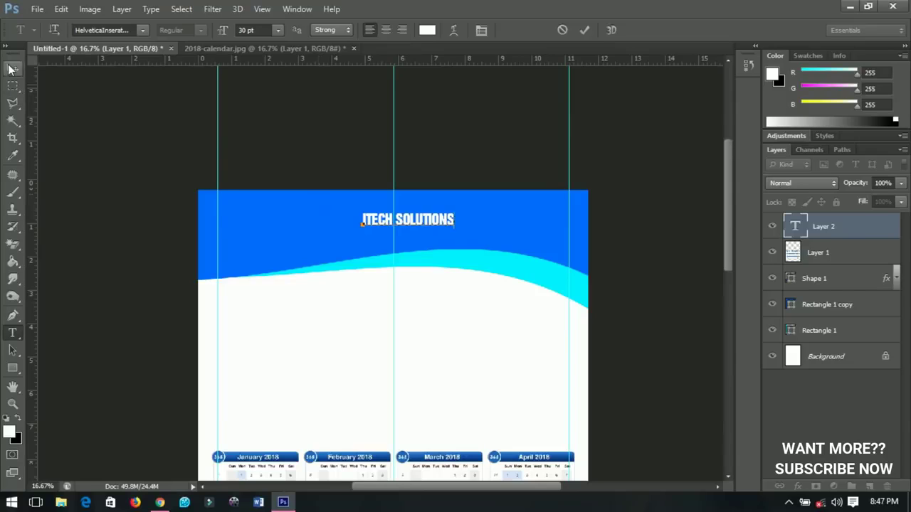
Enlarge the ITECH SOLUTIONS title and centre it horizontally on the page.
key(ctrl+t)
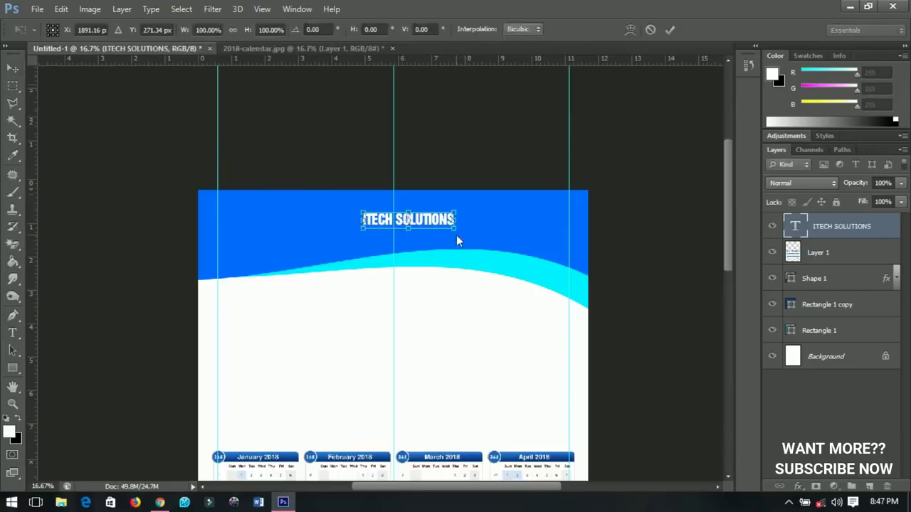
drag(456, 235, 489, 261)
key(Return)
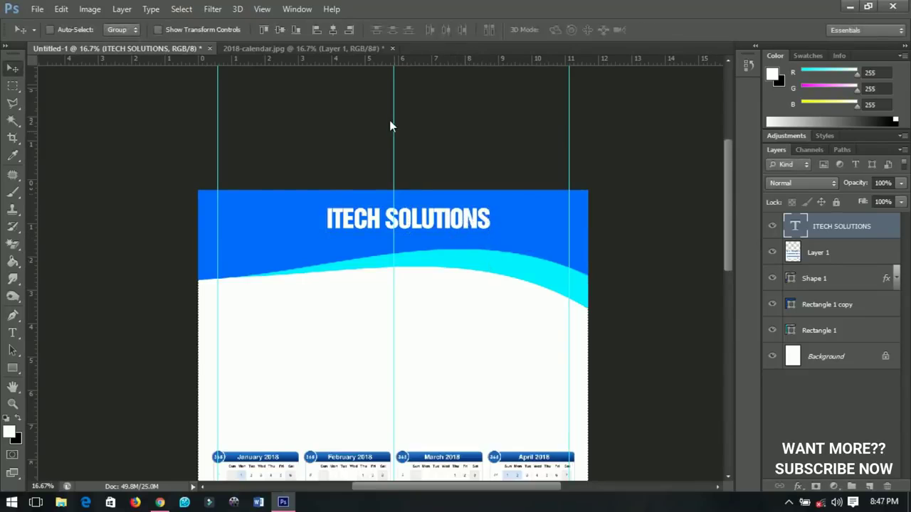
click(331, 30)
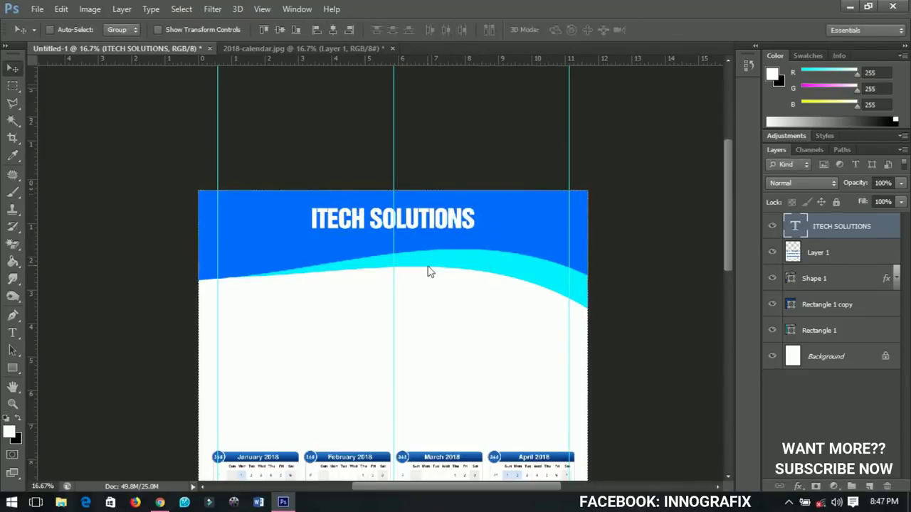
Duplicate the ITECH SOLUTIONS title and place the copy directly beneath the original.
key(ctrl+plus)
key(ctrl+plus)
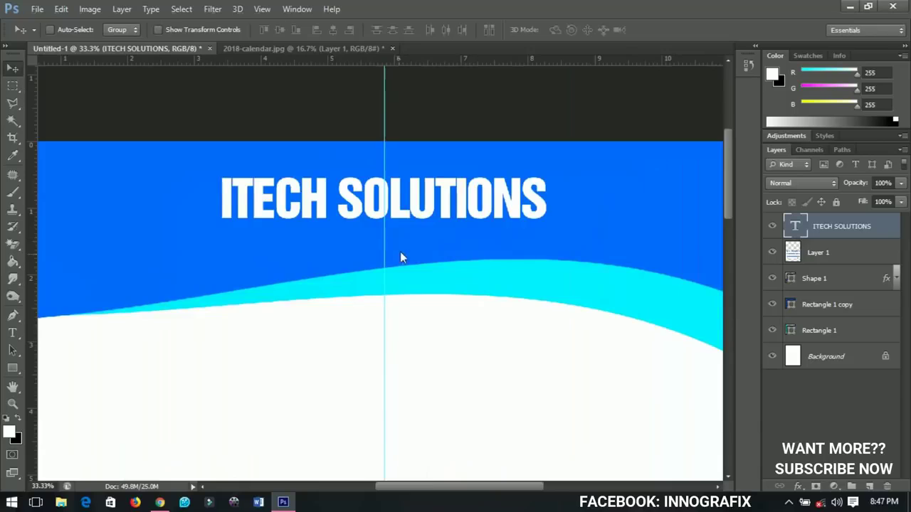
drag(421, 217, 429, 237)
key(ctrl+j)
Set the font of the copied title's text to Akrobat Bold.
key(t)
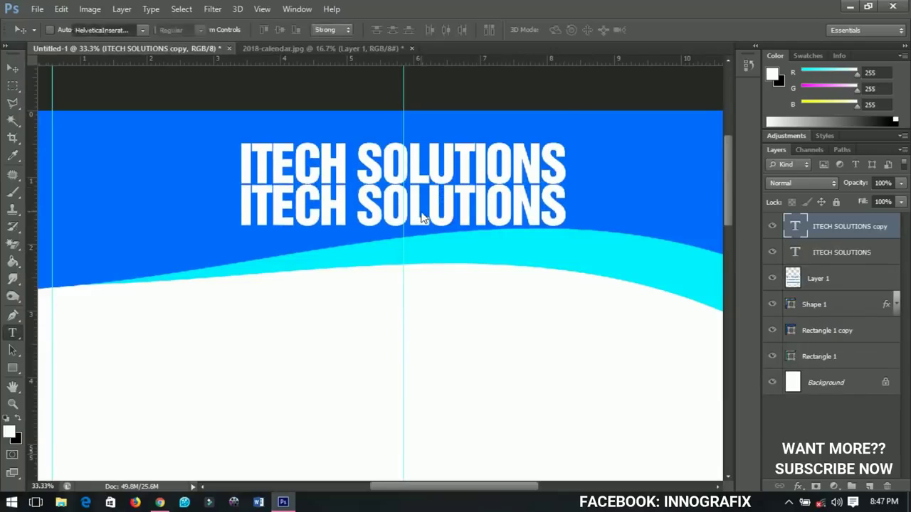
key(Return)
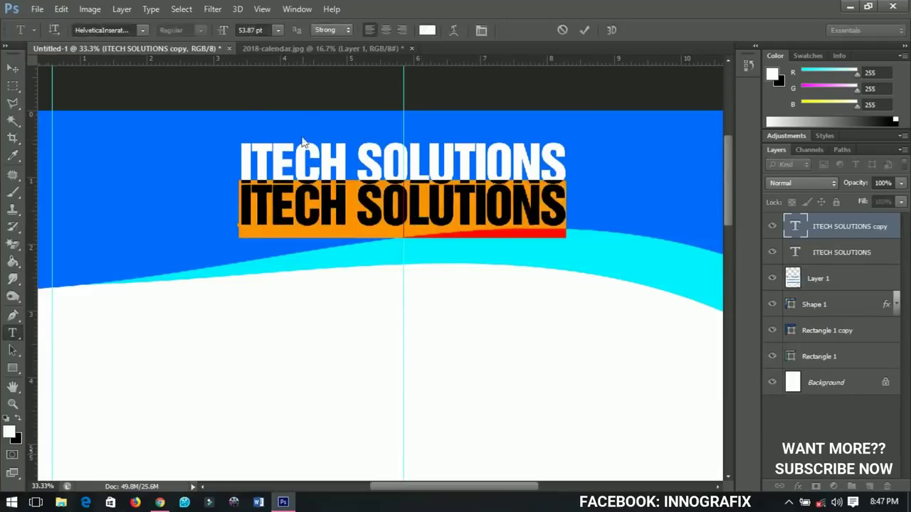
click(117, 33)
click(121, 30)
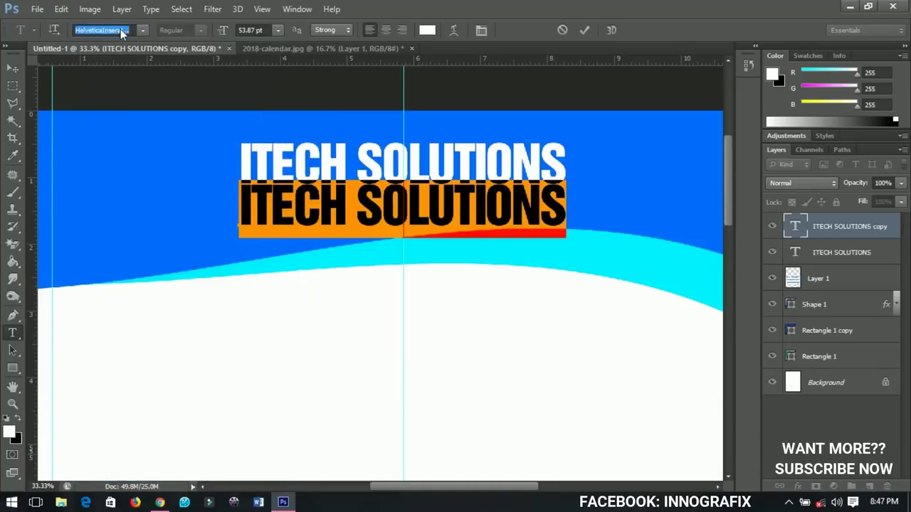
text(Akrobat)
key(Return)
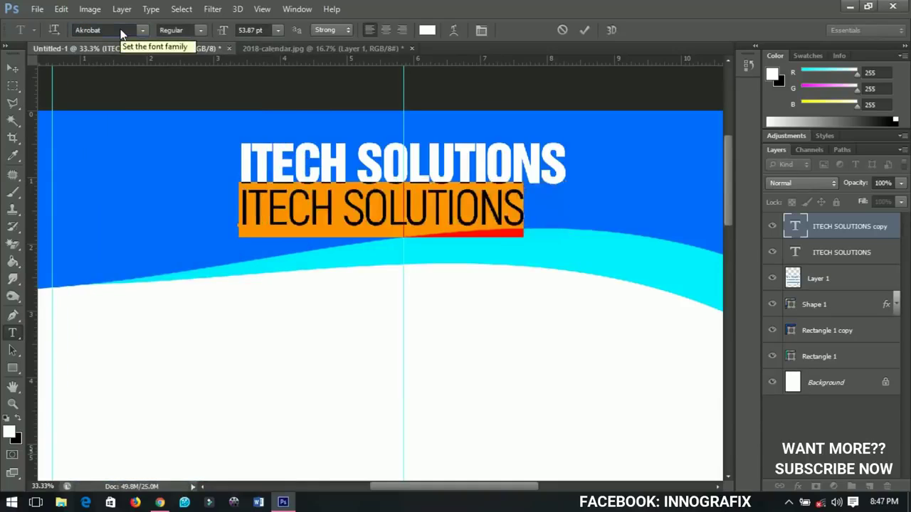
click(199, 30)
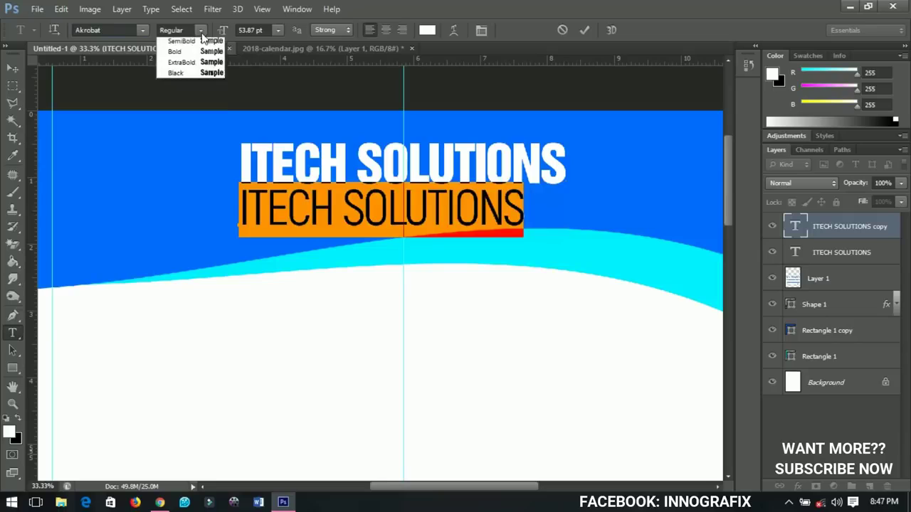
click(204, 97)
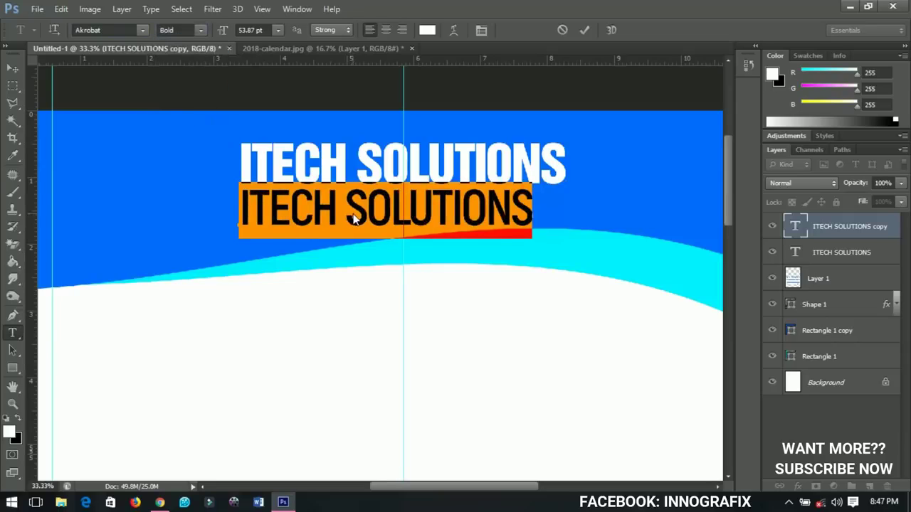
Replace the copied title's text with the tagline Computer and Internet Website.
text(Com)
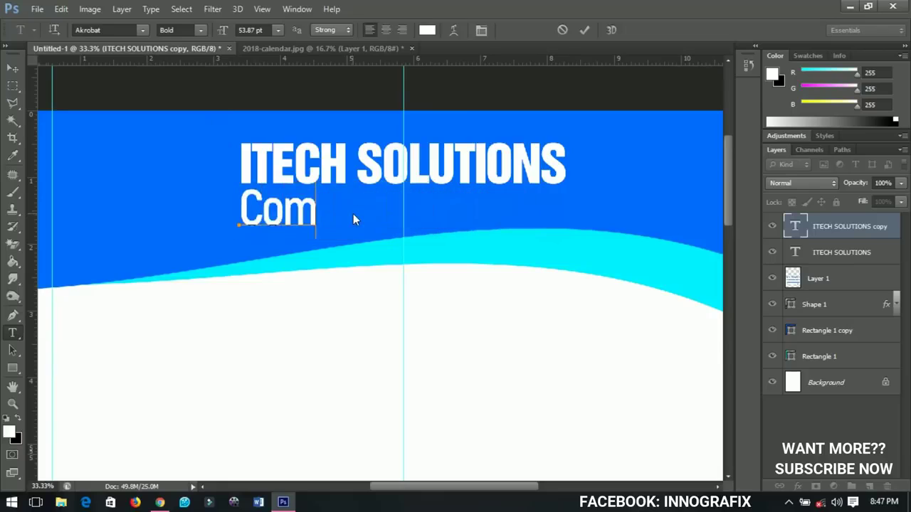
text(puter)
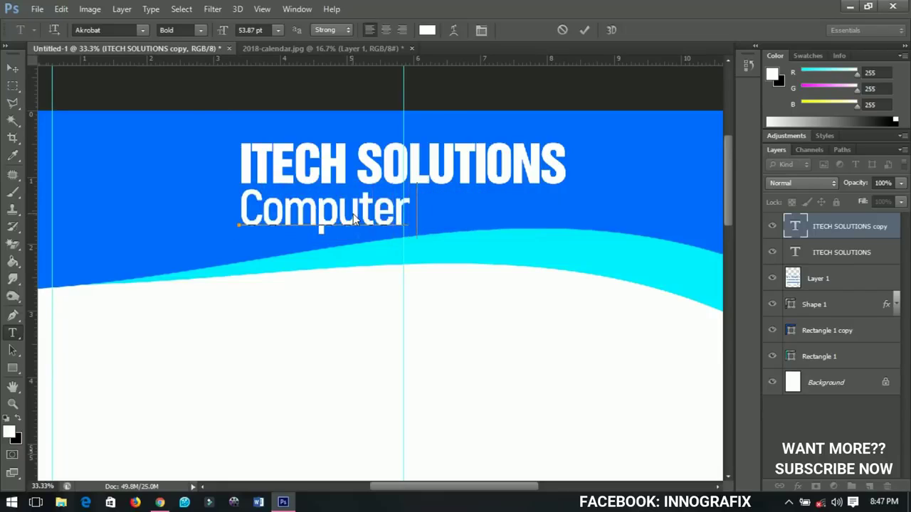
text( and Intern)
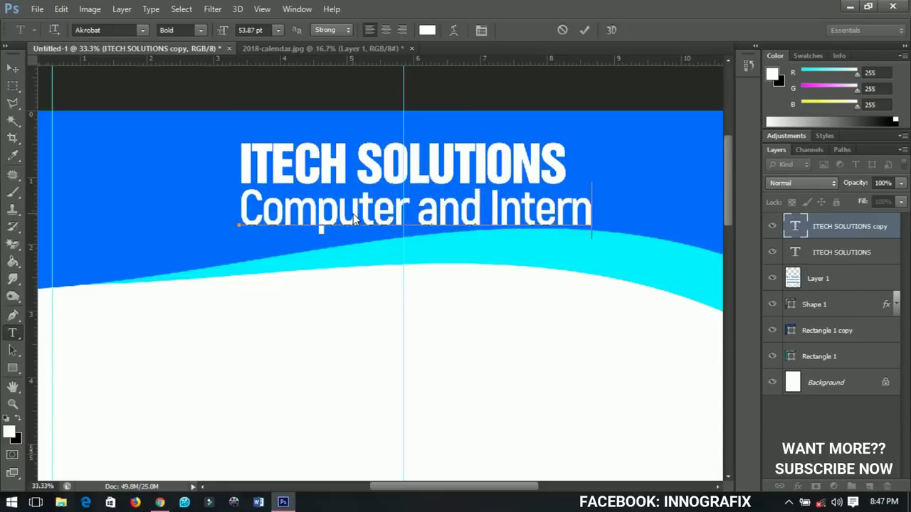
text(et Webs)
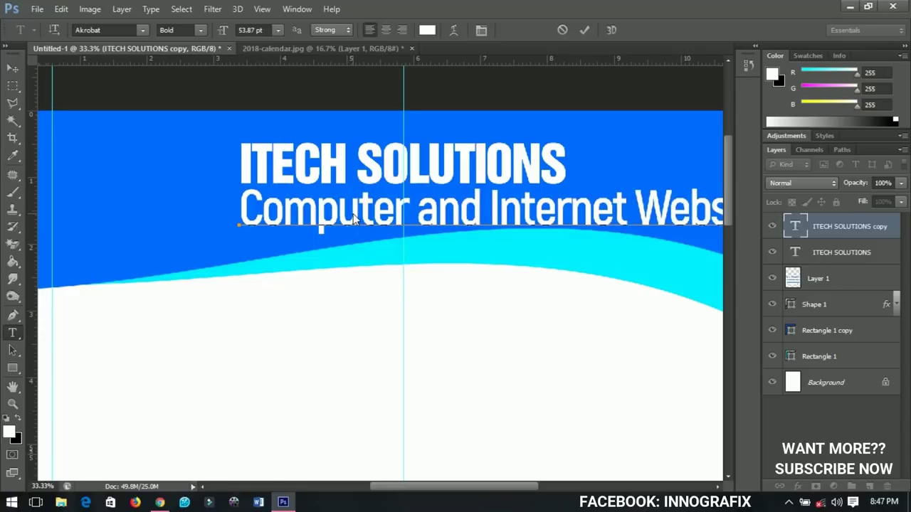
click(12, 67)
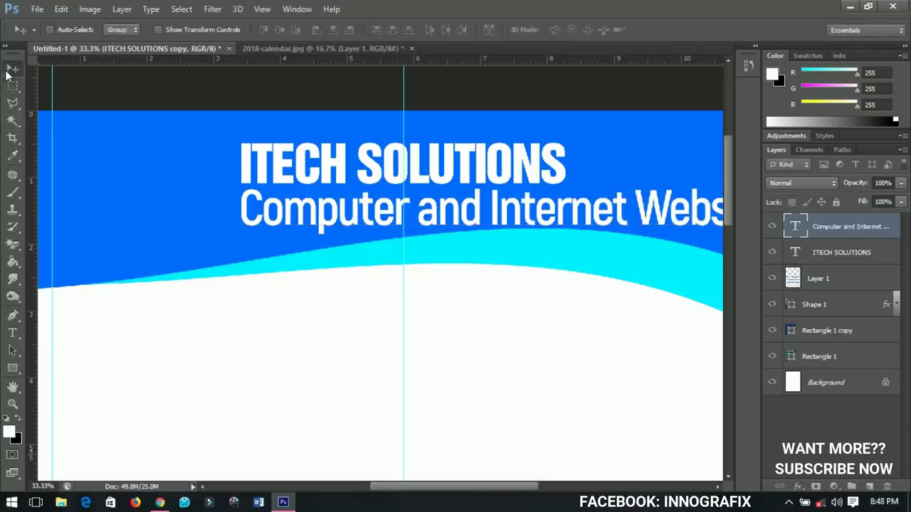
Scale the tagline down to about 78% and centre it horizontally on the page.
key(ctrl+t)
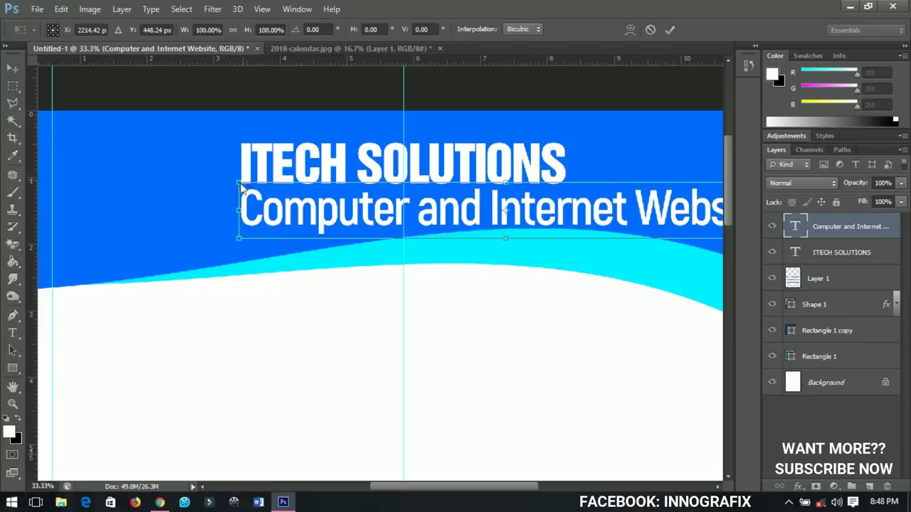
drag(240, 185, 296, 211)
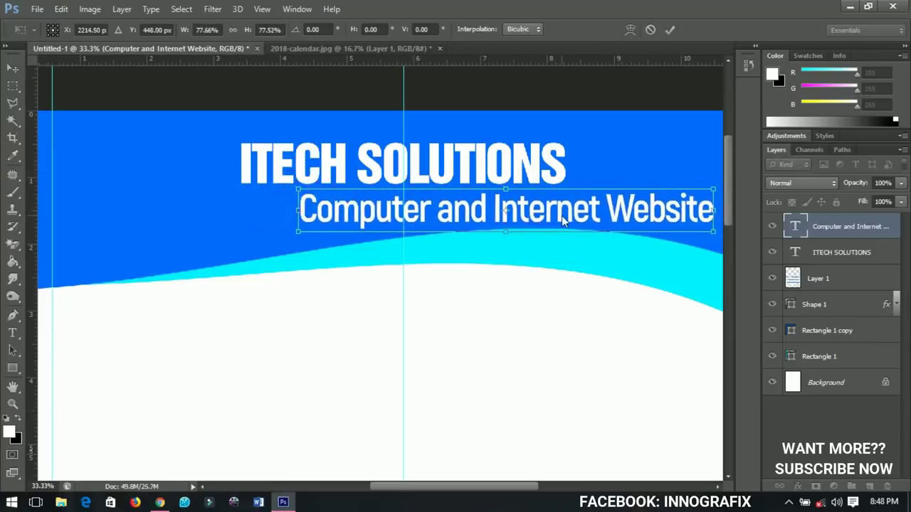
key(Return)
key(ctrl+a)
click(332, 29)
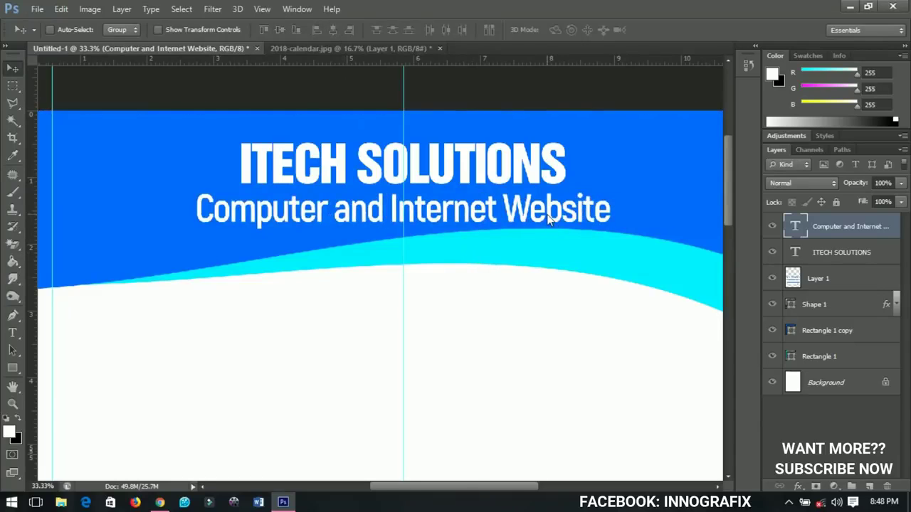
Shrink the tagline until it is slightly narrower than the title and move it up close beneath ITECH SOLUTIONS.
key(ctrl+t)
drag(609, 235, 556, 209)
key(Return)
drag(504, 219, 501, 212)
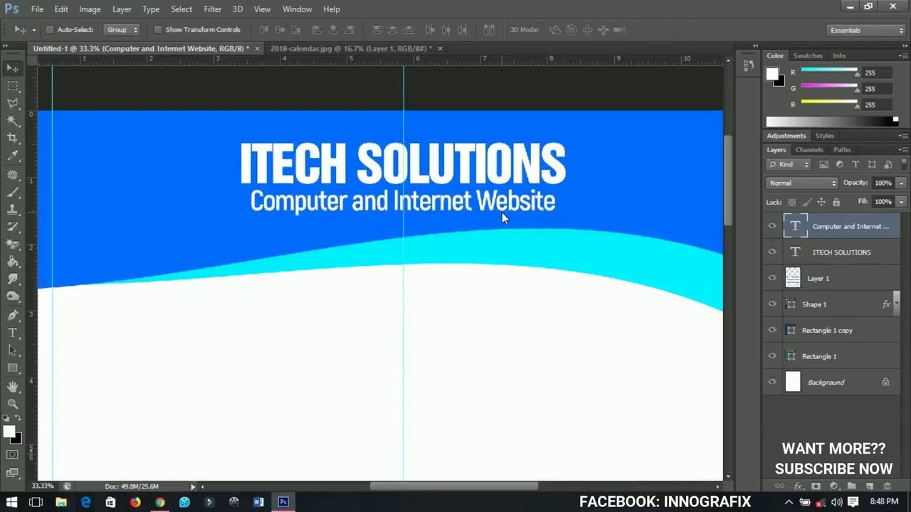
Duplicate the ITECH SOLUTIONS title layer and move the copy down and right over the cyan wave.
scroll(502, 212, right, 3)
click(820, 252)
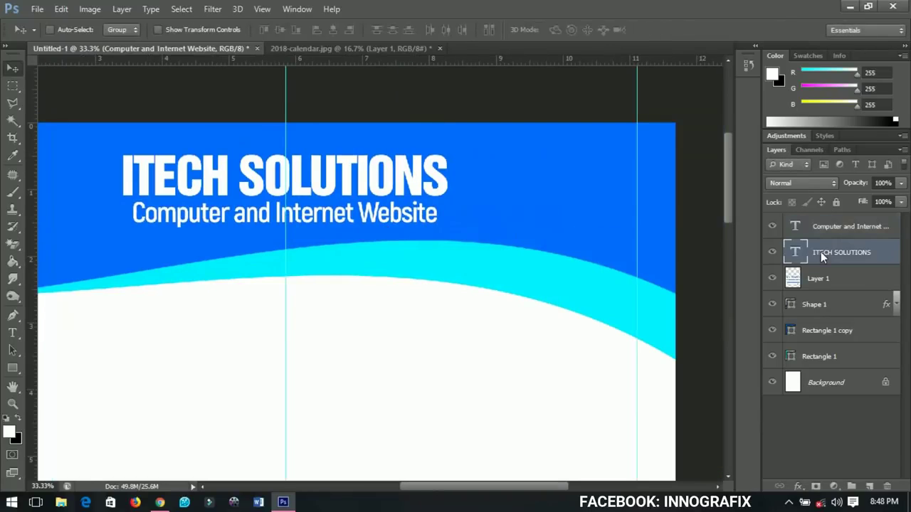
key(ctrl+j)
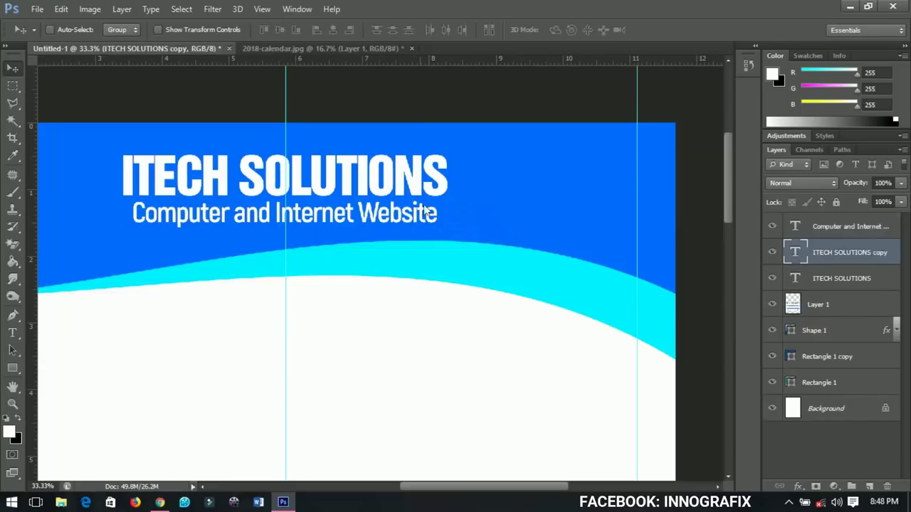
drag(358, 182, 558, 241)
drag(540, 195, 571, 255)
Change the copied title's text to 2018 and move it to the upper-right corner of the blue header.
key(t)
click(571, 255)
key(ctrl+a)
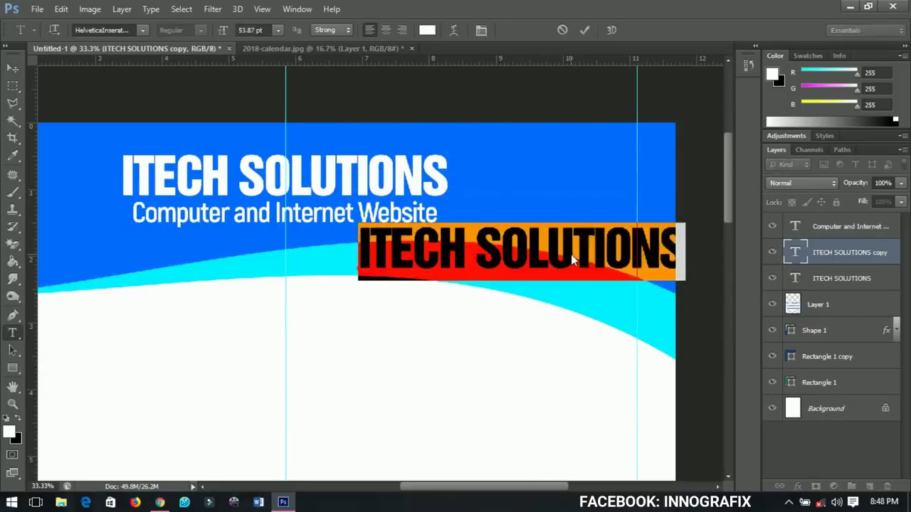
text(2018)
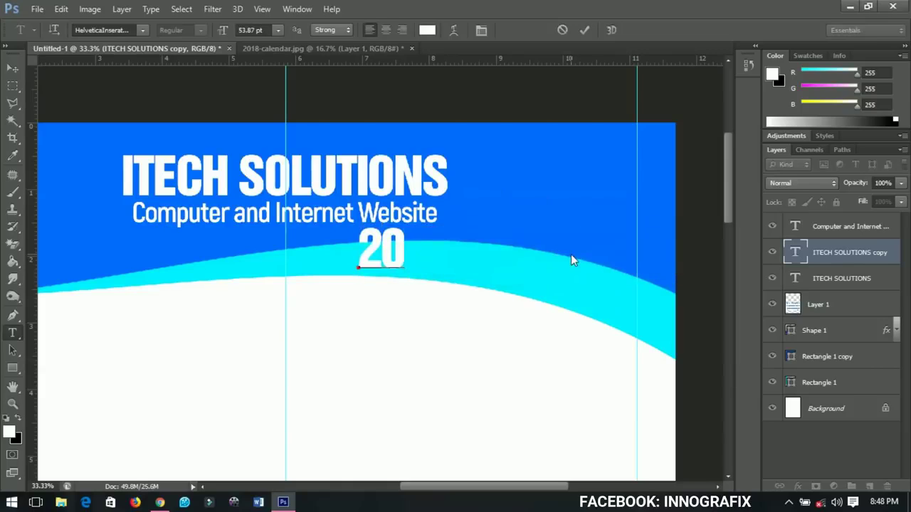
click(13, 67)
drag(400, 280, 597, 182)
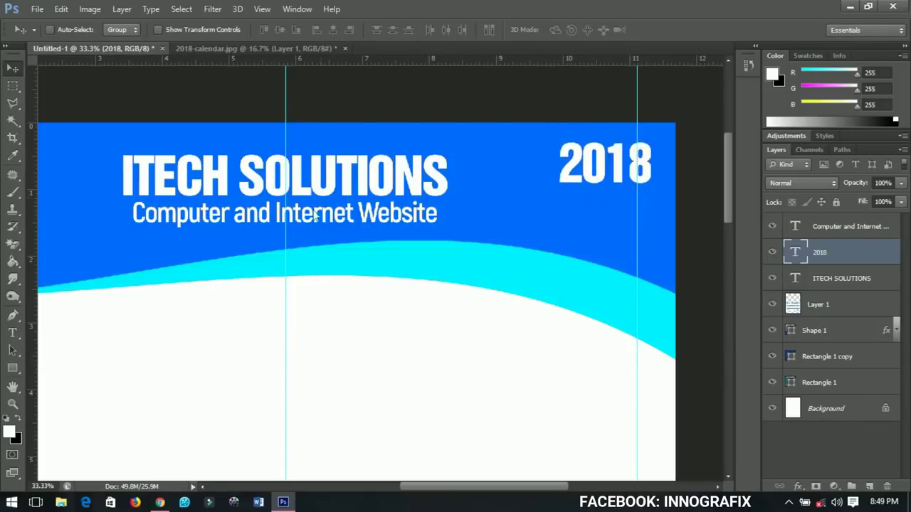
Duplicate the Computer and Internet Website tagline, move the copy towards the page's right edge, and change its text to CALENDAR.
ctrl+click(366, 225)
key(ctrl+j)
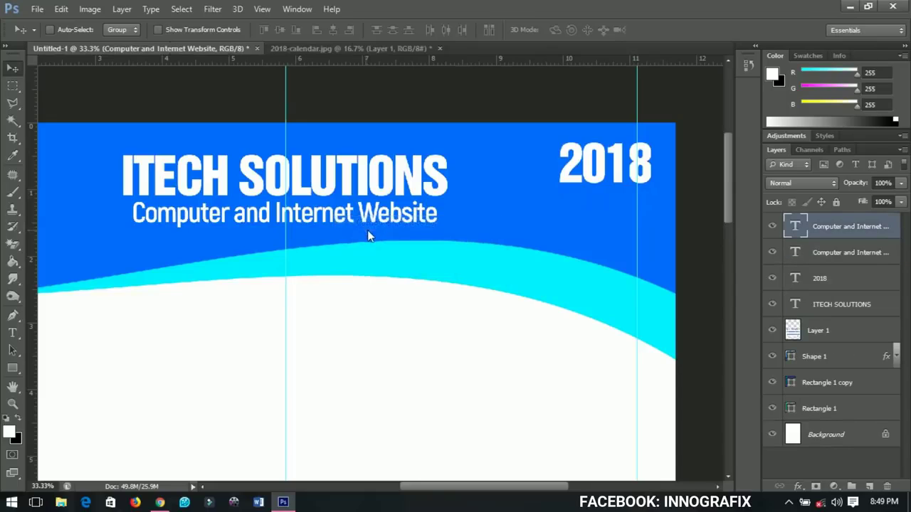
drag(367, 230, 620, 223)
key(t)
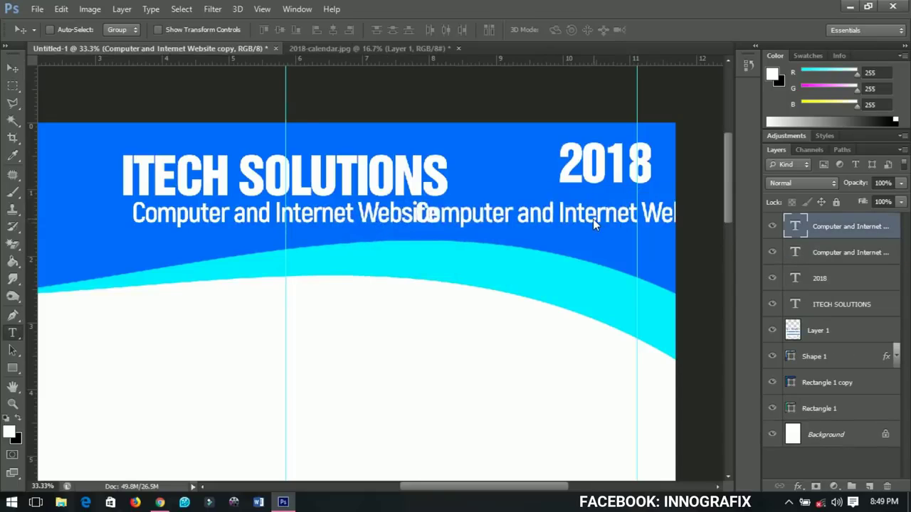
double_click(595, 219)
click(593, 219)
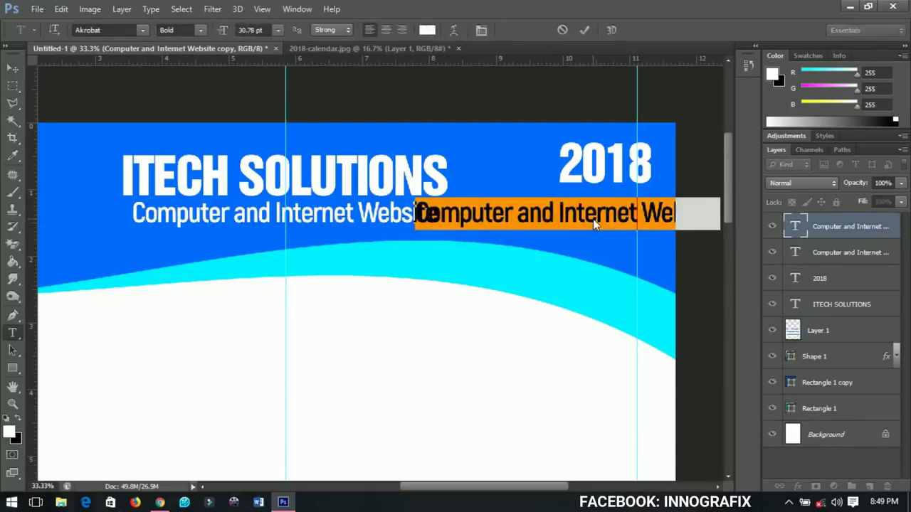
text(CALEND)
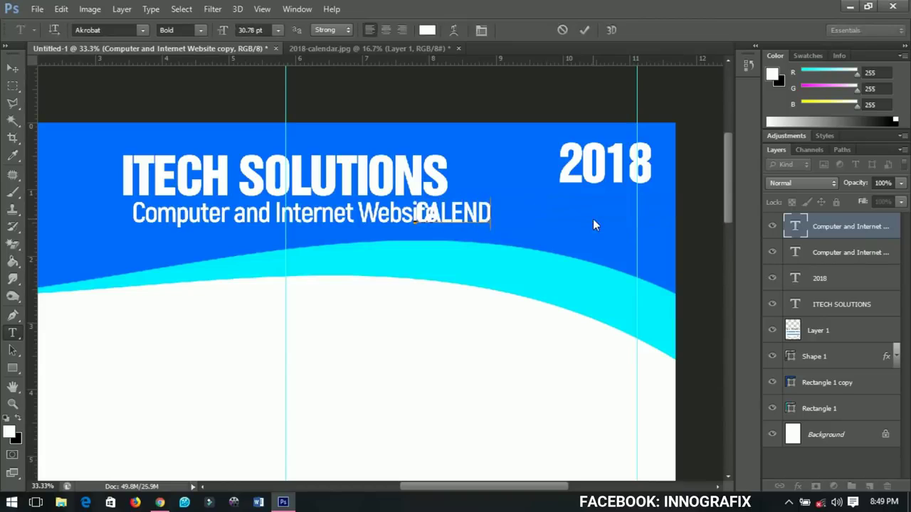
text(AR)
click(12, 68)
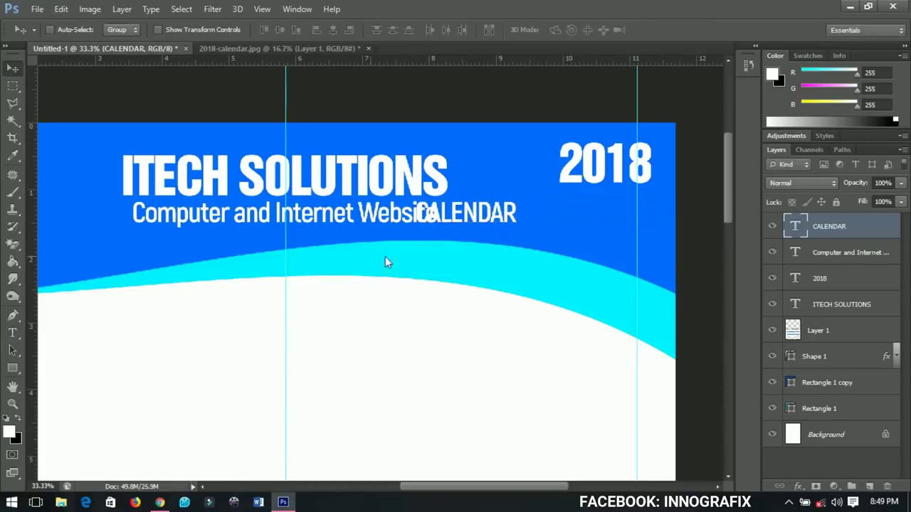
Move the CALENDAR text close beneath 2018 and nudge it into horizontal alignment with the year.
drag(447, 232, 584, 216)
key(Right)
key(Right)
key(Right)
key(Right)
key(Right)
key(Right)
key(Right)
key(Right)
key(Right)
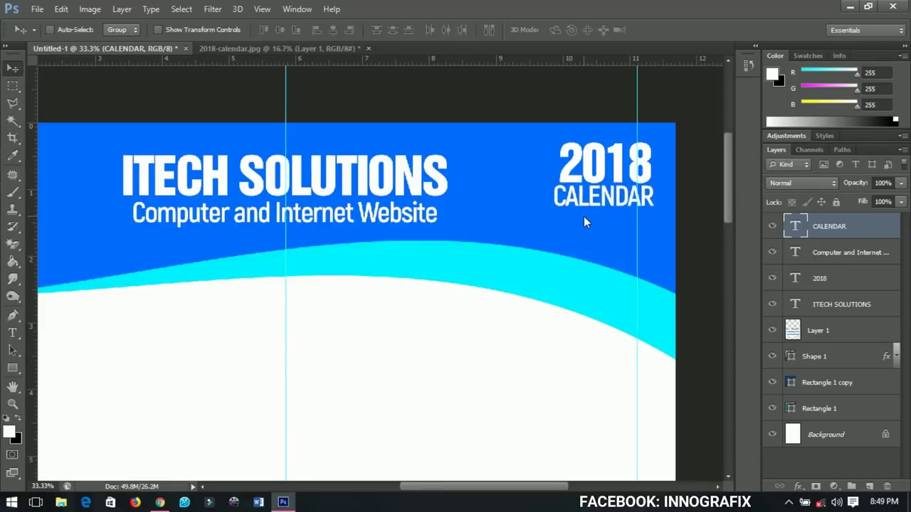
Draw a white rounded rectangle about 587 × 681 px with a 50 px radius from the left guide, overlapping the page's top edge.
scroll(235, 264, left, 6)
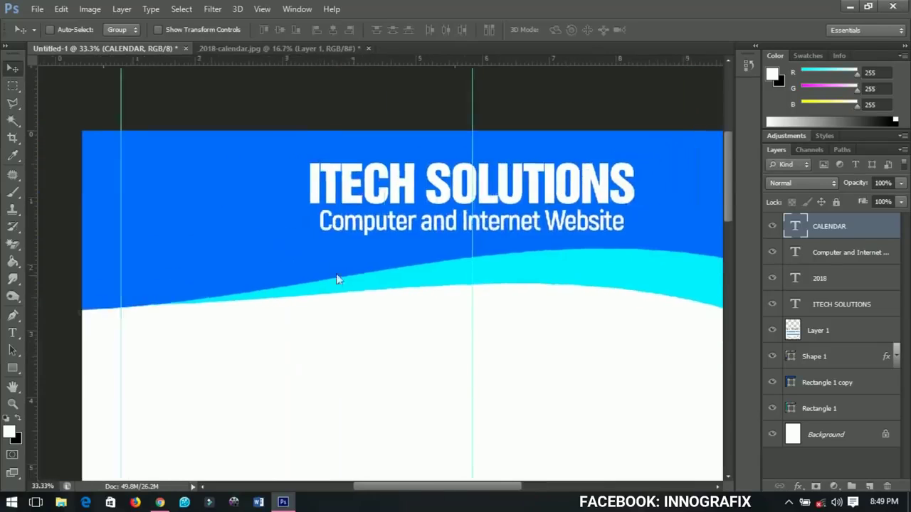
scroll(410, 283, up, 2)
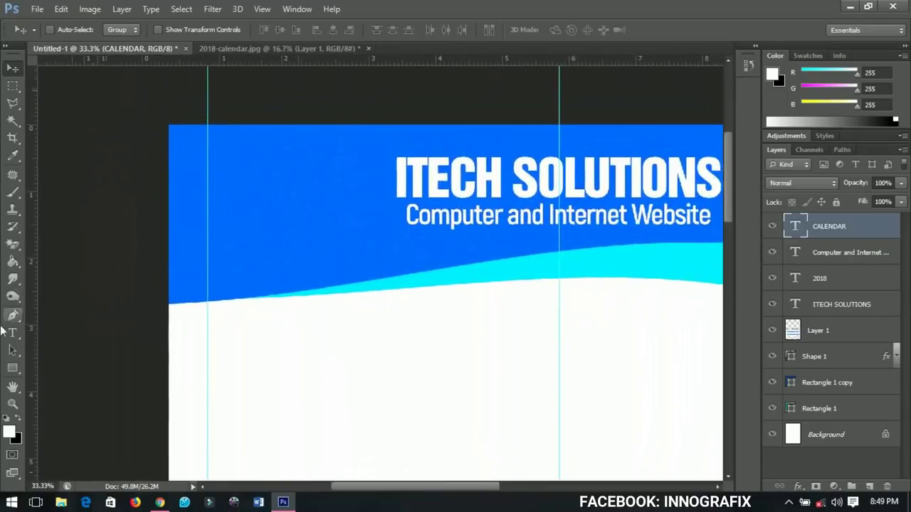
click(12, 368)
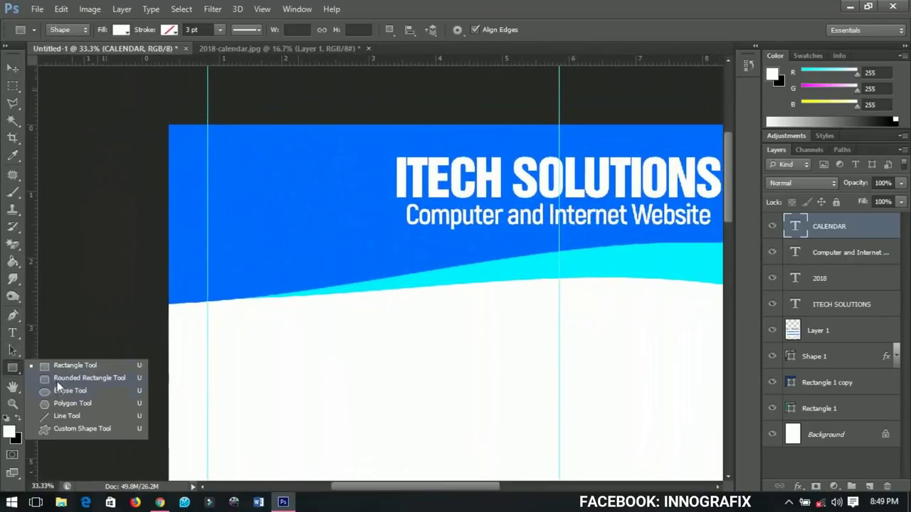
click(57, 379)
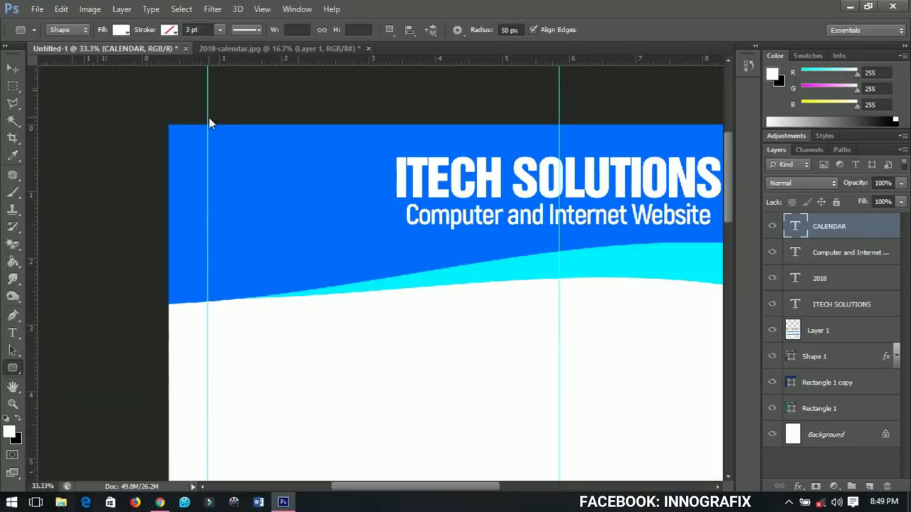
drag(209, 119, 337, 268)
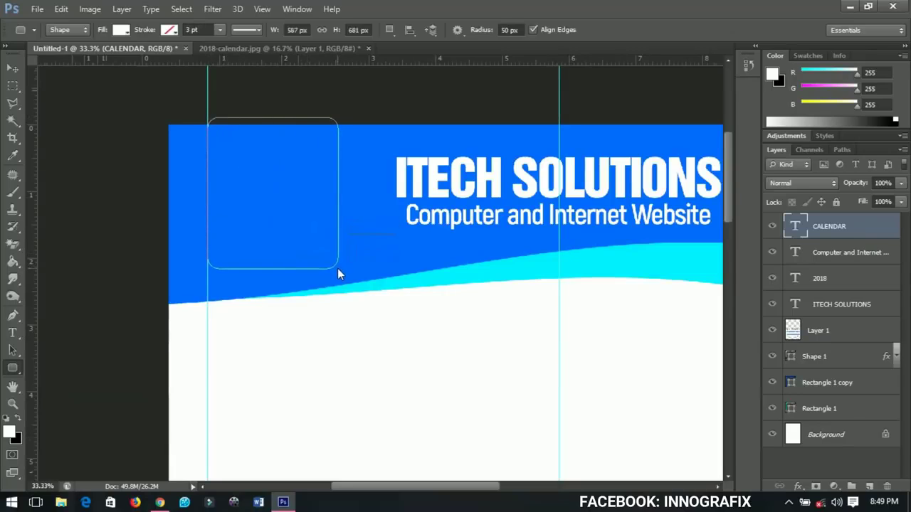
click(12, 67)
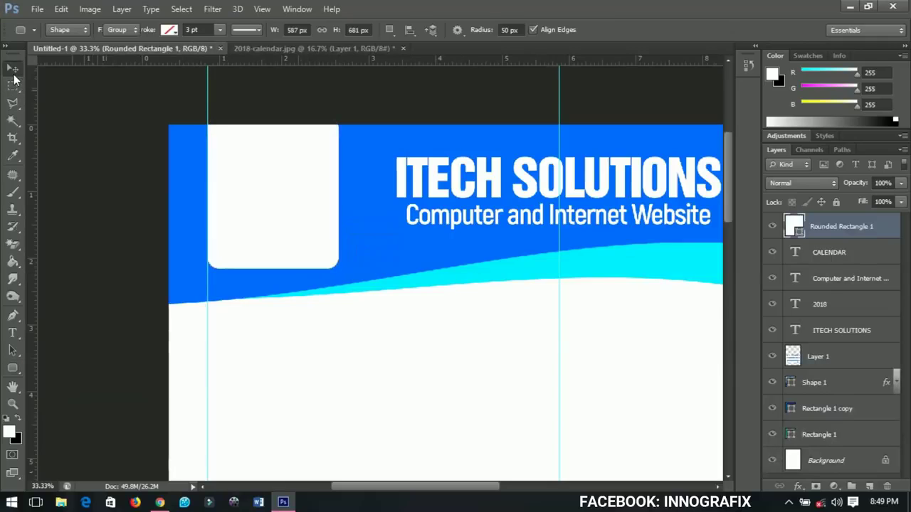
Place the logo 2 png image, scale it down, and position it on the white rounded rectangle.
click(37, 8)
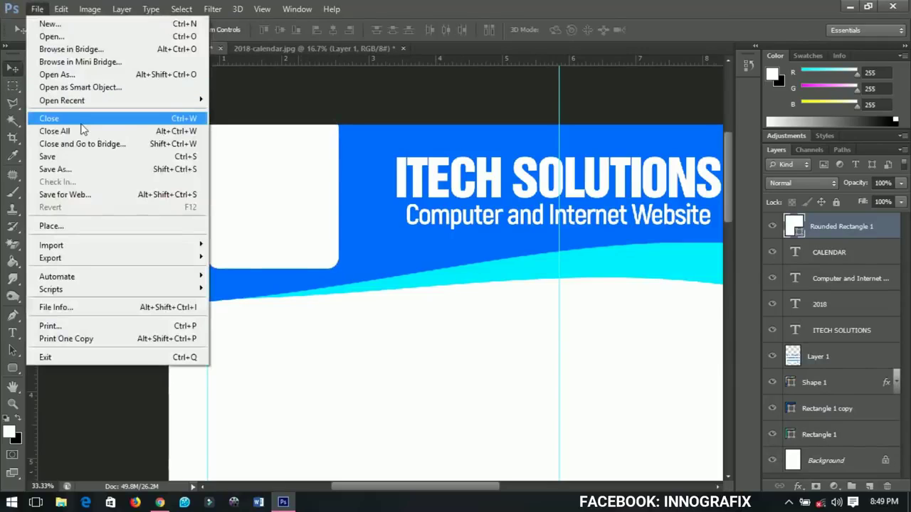
click(67, 227)
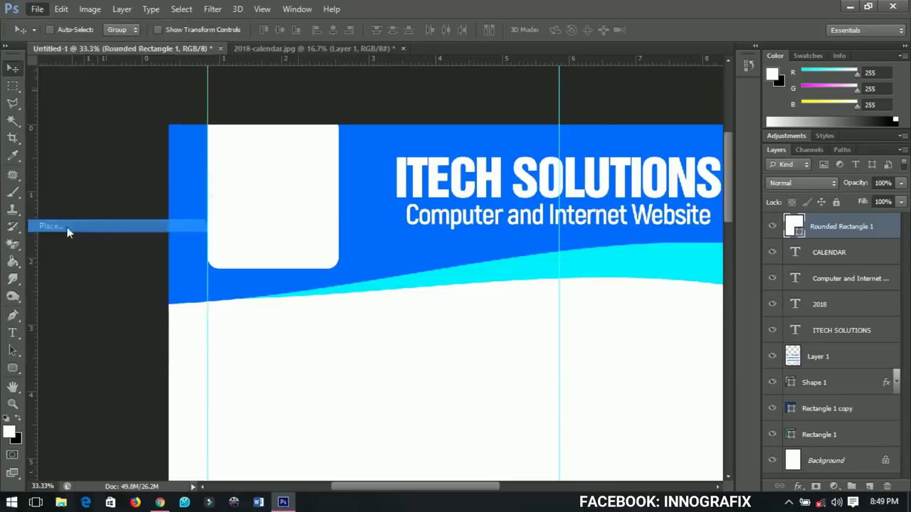
click(441, 187)
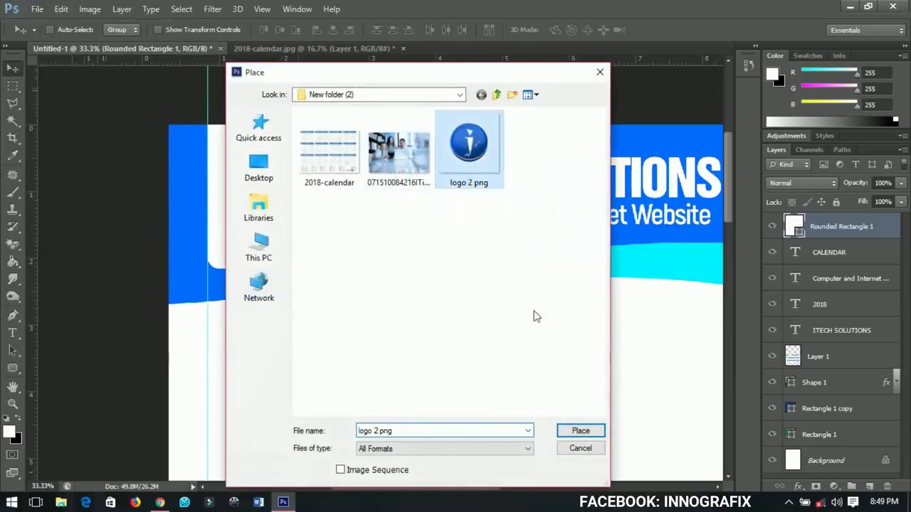
click(579, 431)
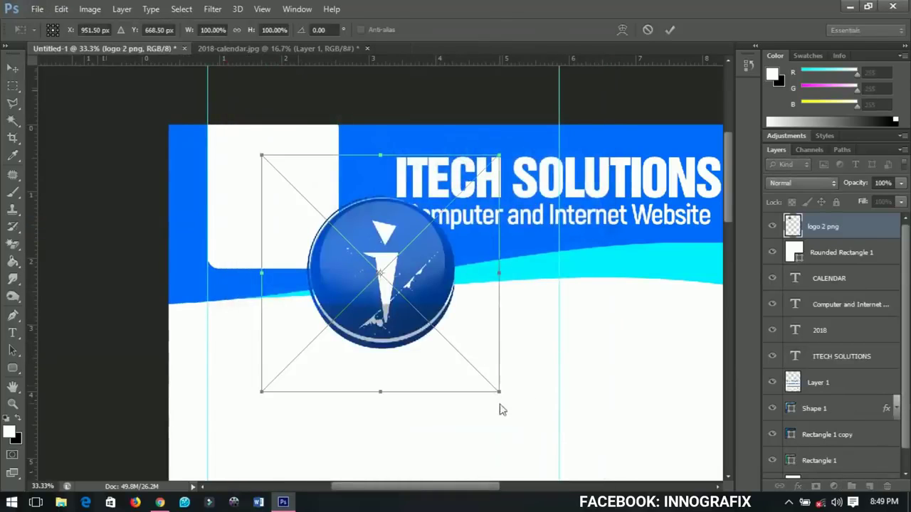
drag(504, 402, 363, 301)
key(Return)
Select the white rounded rectangle and narrow it from its right side so the logo sits centred on it.
right_click(321, 252)
click(366, 254)
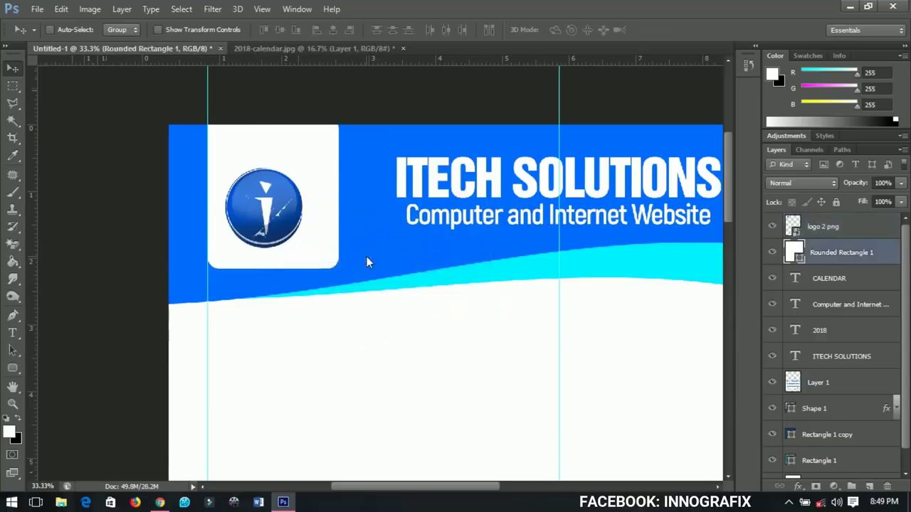
key(ctrl+t)
drag(336, 195, 321, 182)
key(Return)
Examine the whole calendar layout from the header down to the footer, including the empty area above the month grids.
scroll(274, 226, down, 1)
scroll(285, 229, up, 3)
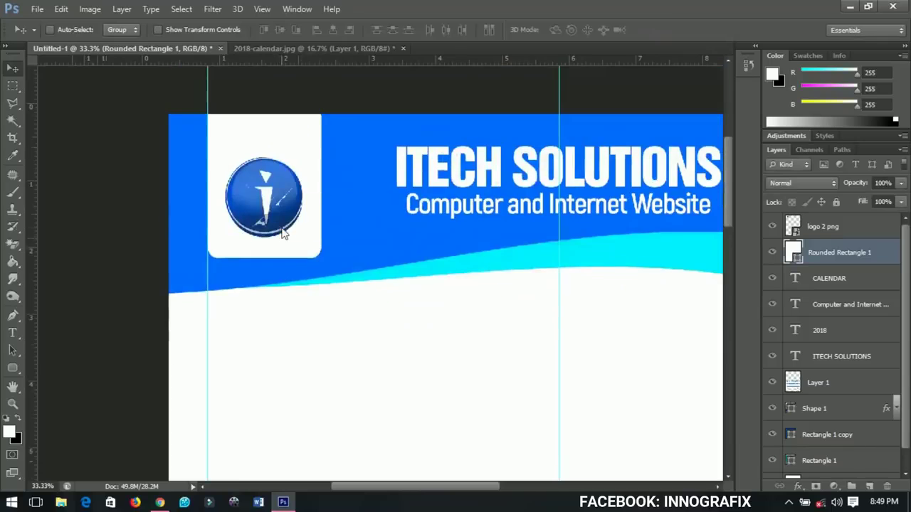
scroll(291, 238, down, 5)
scroll(339, 250, down, 3)
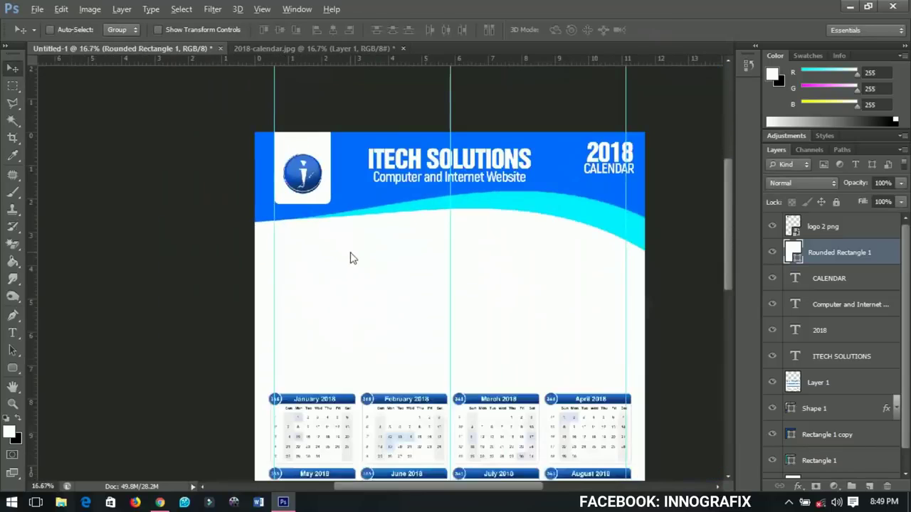
scroll(360, 267, down, 2)
scroll(356, 255, up, 2)
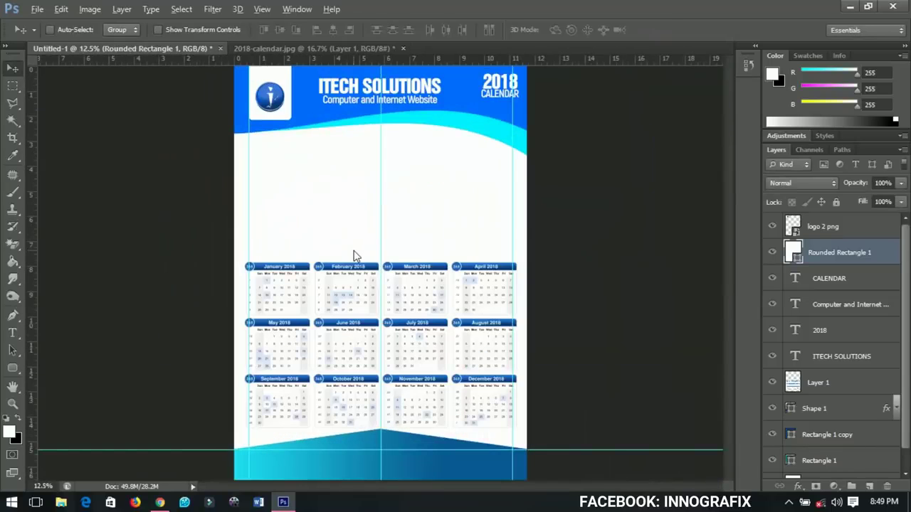
scroll(370, 201, up, 1)
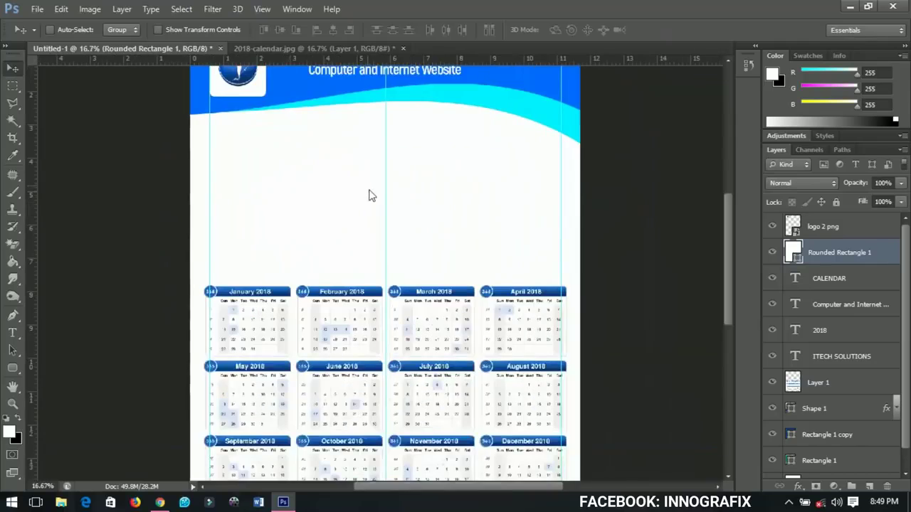
drag(370, 196, 416, 282)
scroll(418, 285, down, 2)
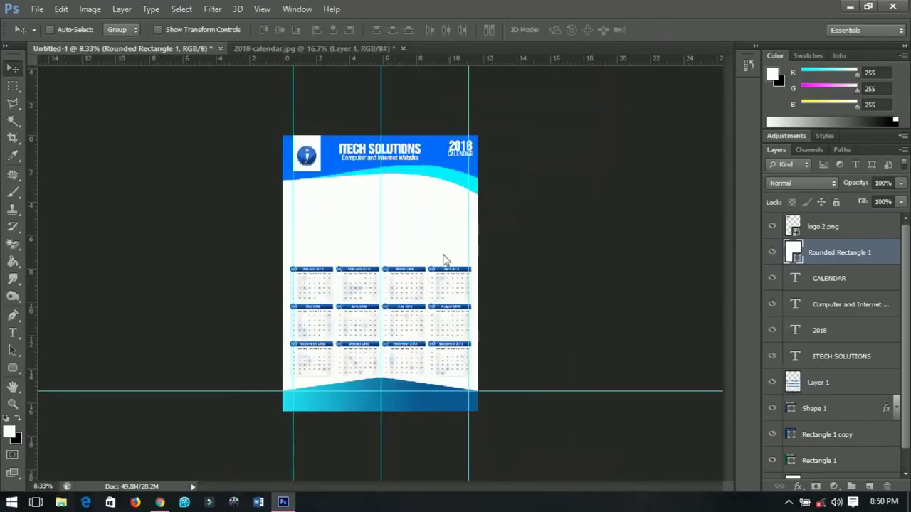
key(ctrl+plus)
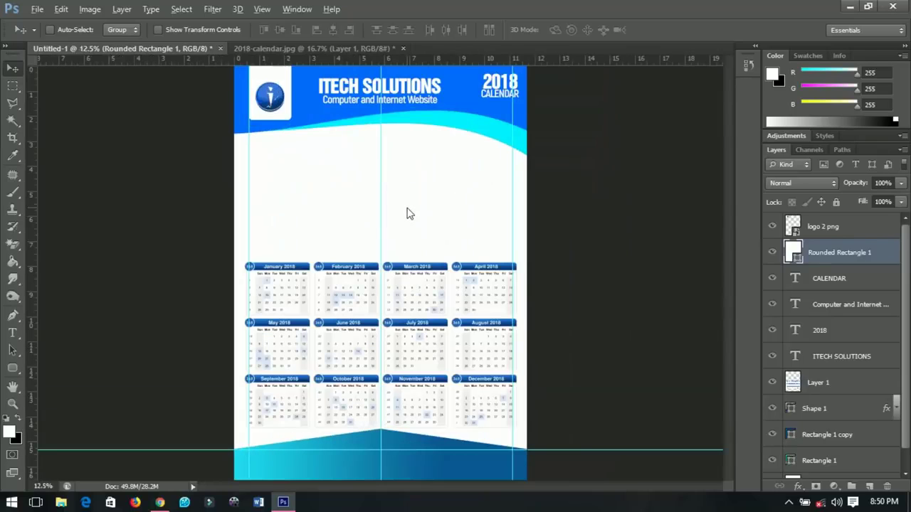
key(ctrl+0)
scroll(874, 407, down, 1)
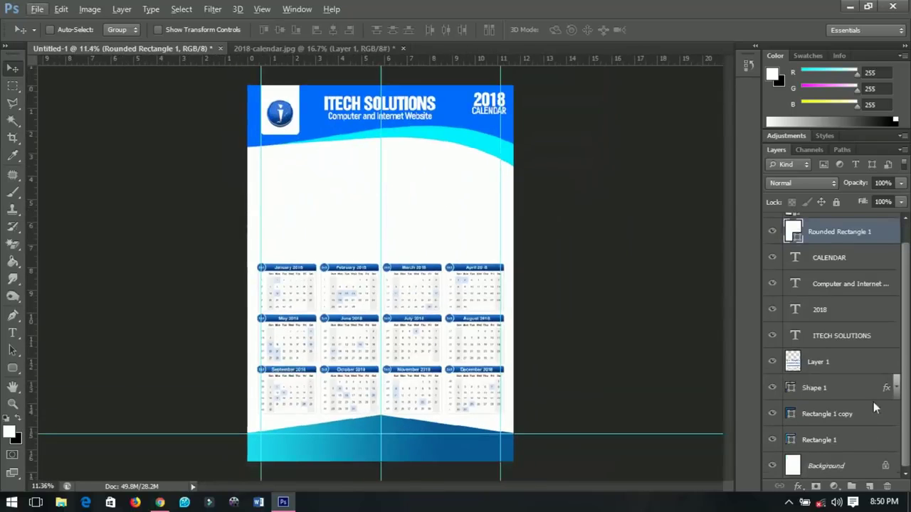
click(833, 440)
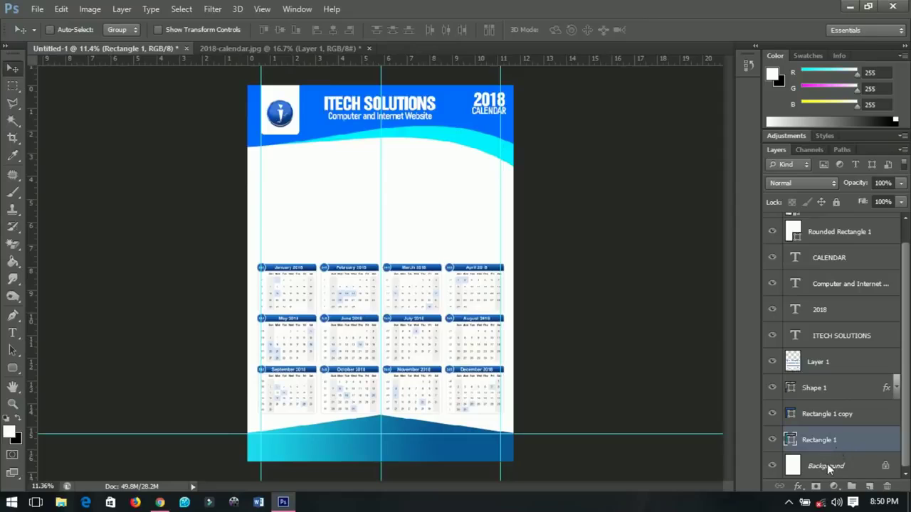
click(828, 467)
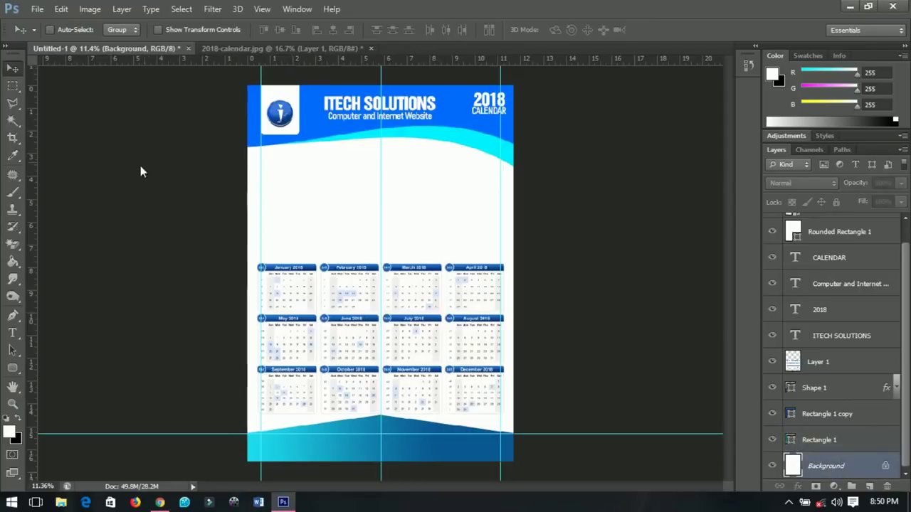
click(37, 8)
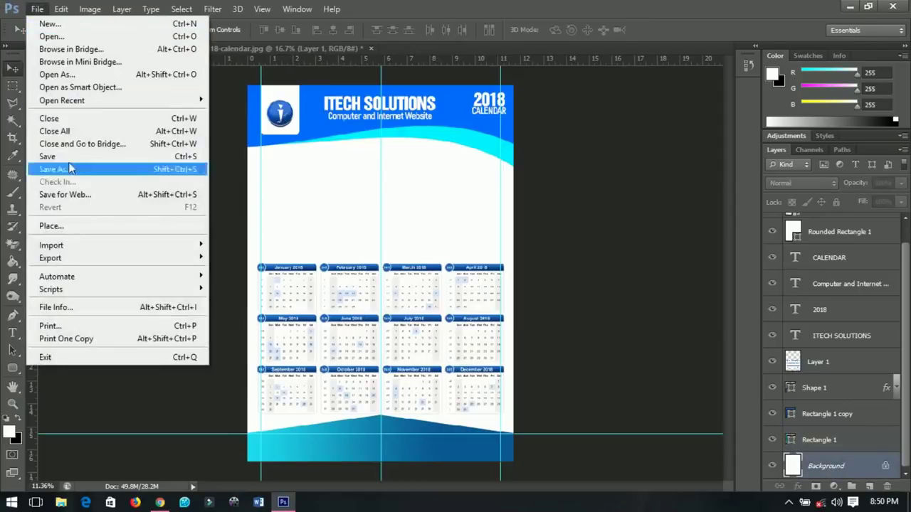
click(70, 231)
click(402, 156)
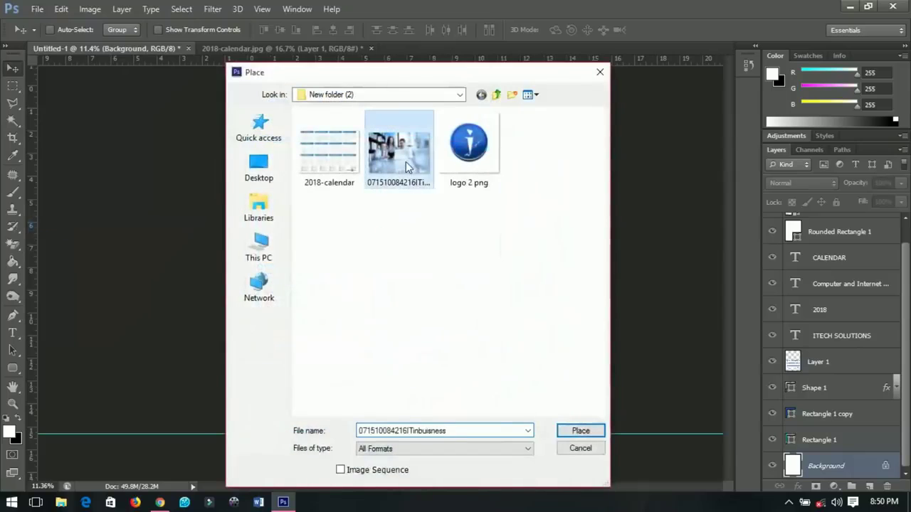
click(580, 431)
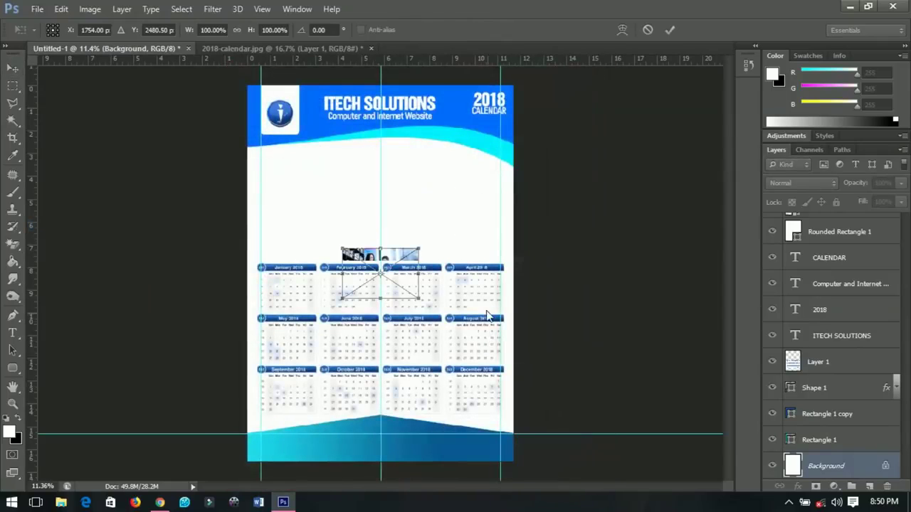
Enlarge the placed photo to about 354% to span the page width and move it up under the header wave.
drag(418, 300, 517, 363)
key(Return)
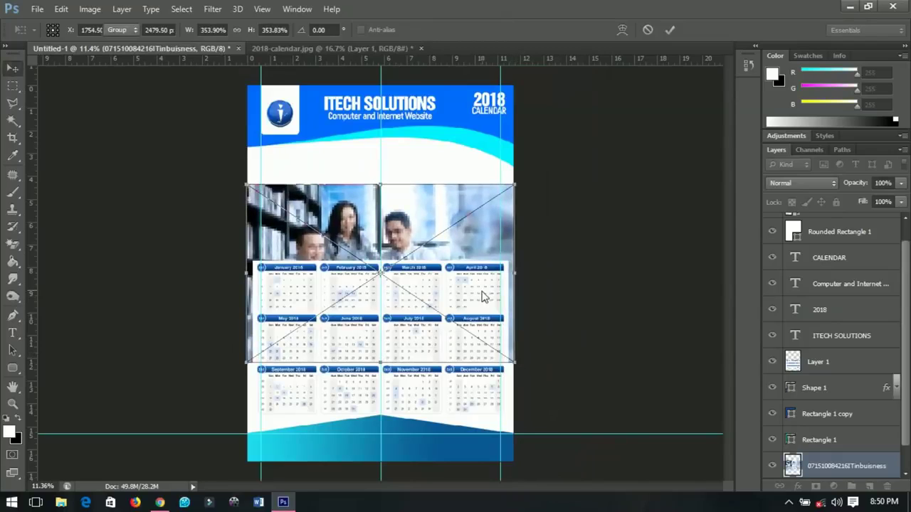
drag(473, 329, 475, 285)
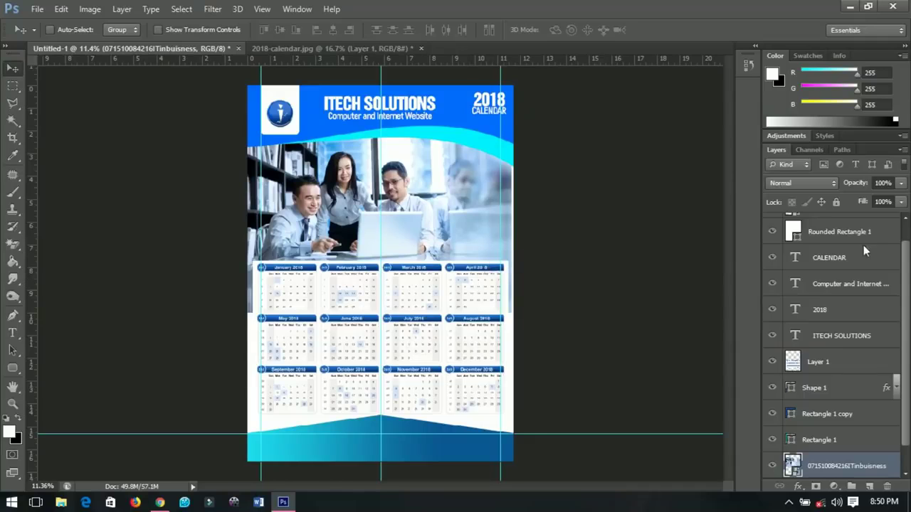
Rasterize the office photo layer and delete the strip of photo that extends behind and beside the month grids.
right_click(847, 468)
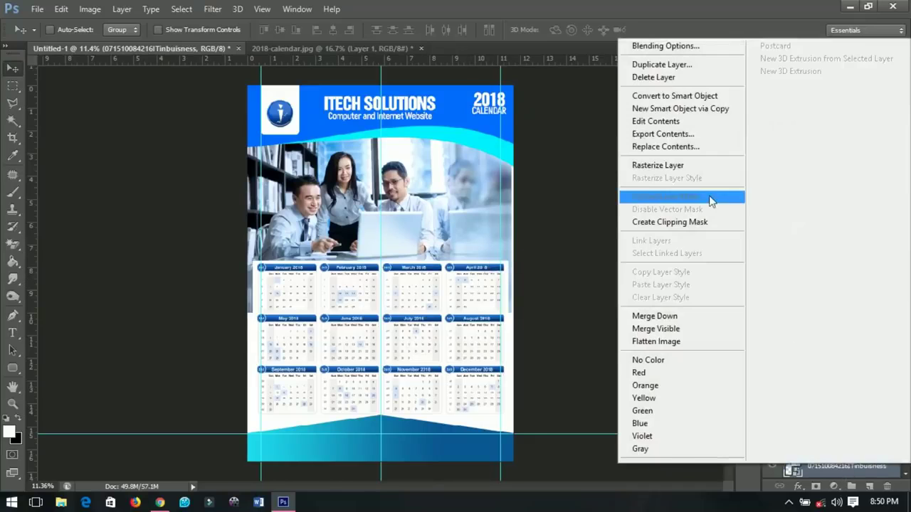
click(685, 165)
scroll(422, 255, up, 3)
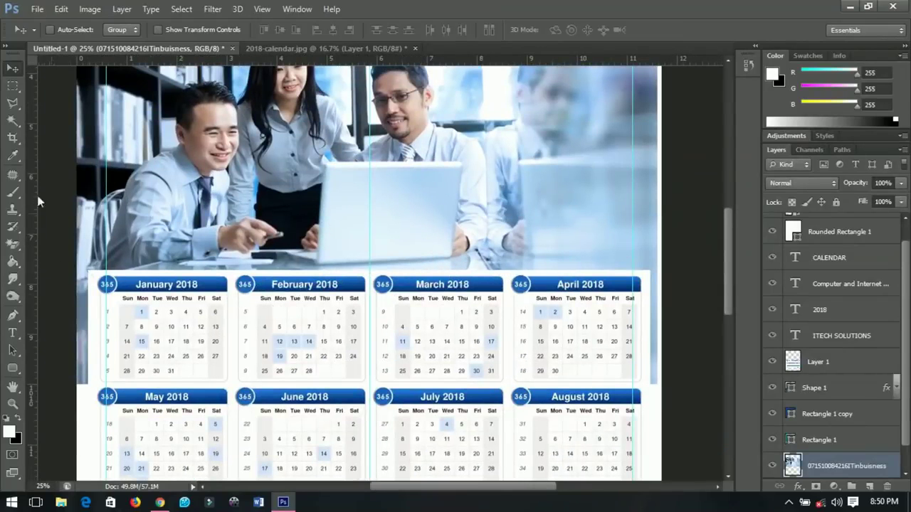
click(12, 86)
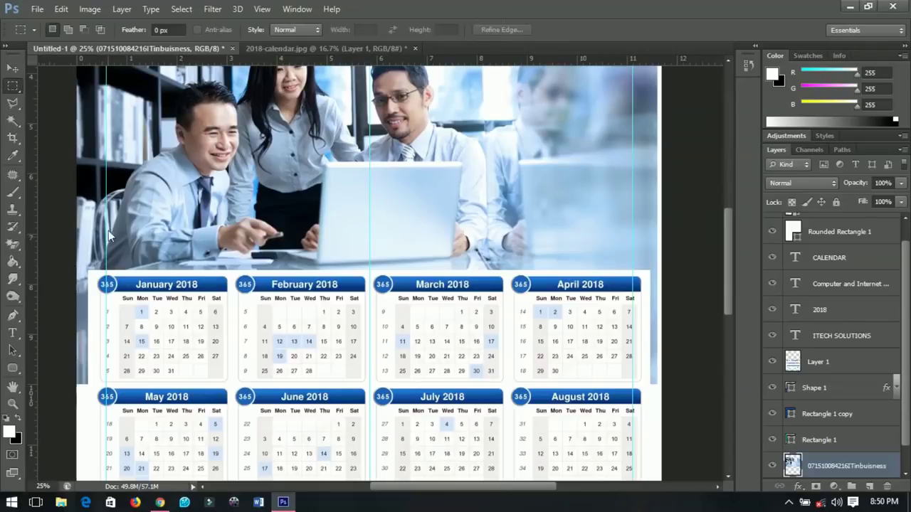
drag(66, 269, 677, 463)
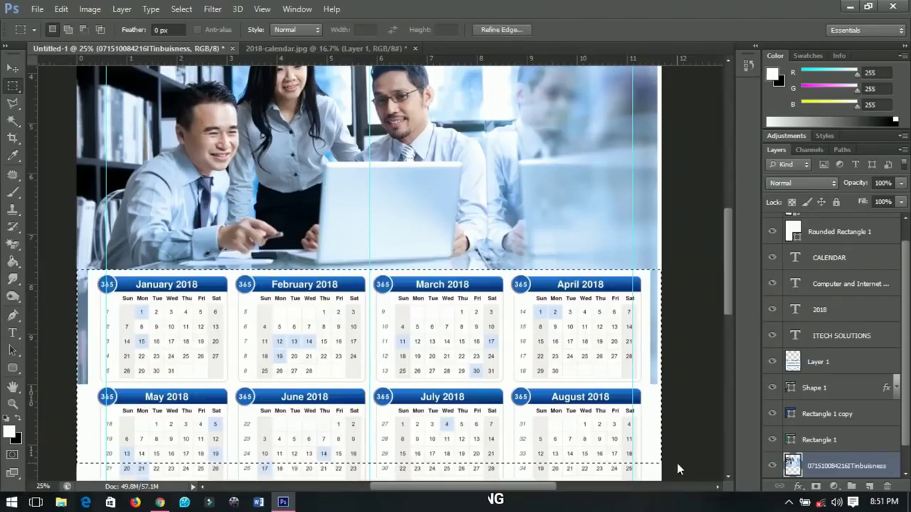
key(Delete)
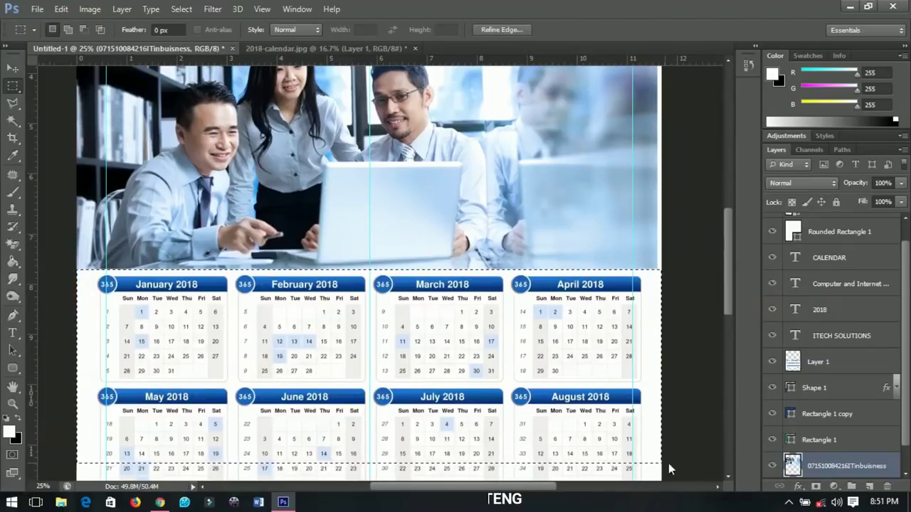
key(ctrl+d)
key(ctrl+minus)
key(ctrl+minus)
key(ctrl+minus)
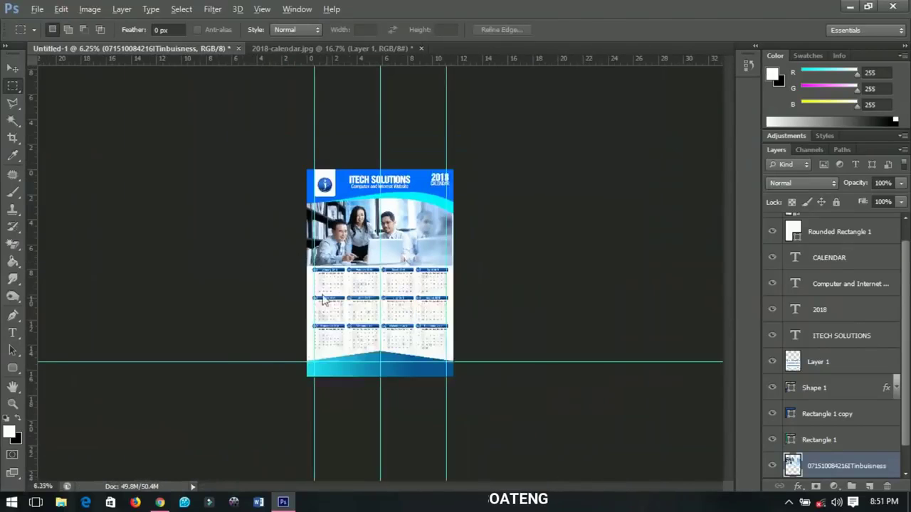
Add a white Akrobat Bold 30 pt text line reading facebook.com/InnoGrafix in the footer, layered above Layer 1.
key(ctrl+0)
scroll(368, 439, up, 3)
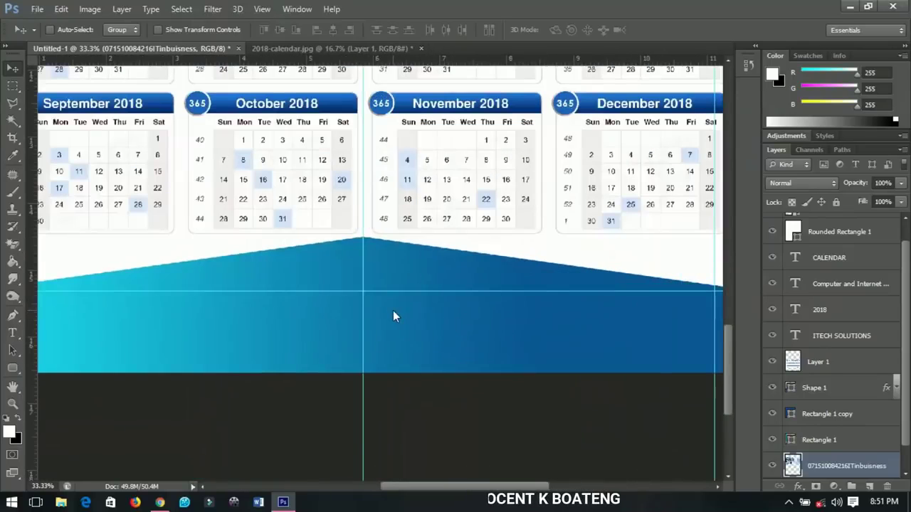
right_click(393, 316)
click(415, 322)
scroll(442, 319, down, 3)
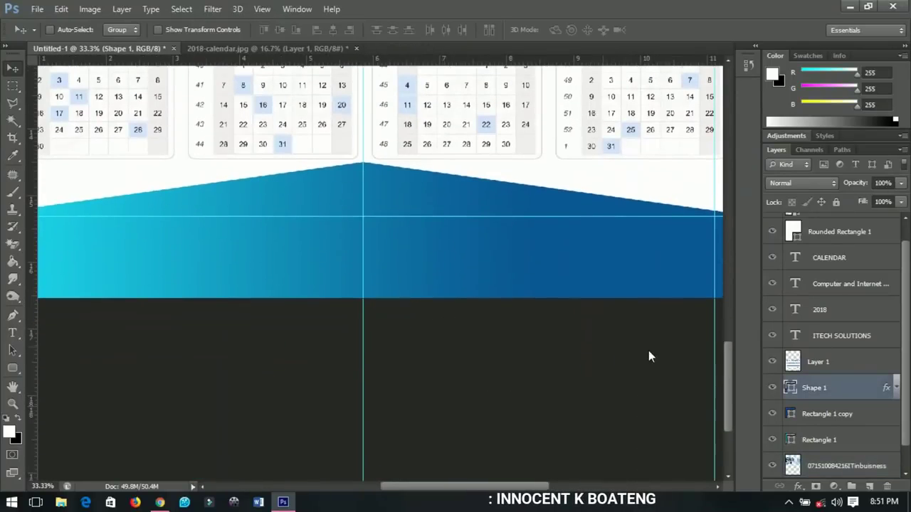
click(818, 361)
scroll(332, 273, up, 2)
scroll(333, 272, down, 2)
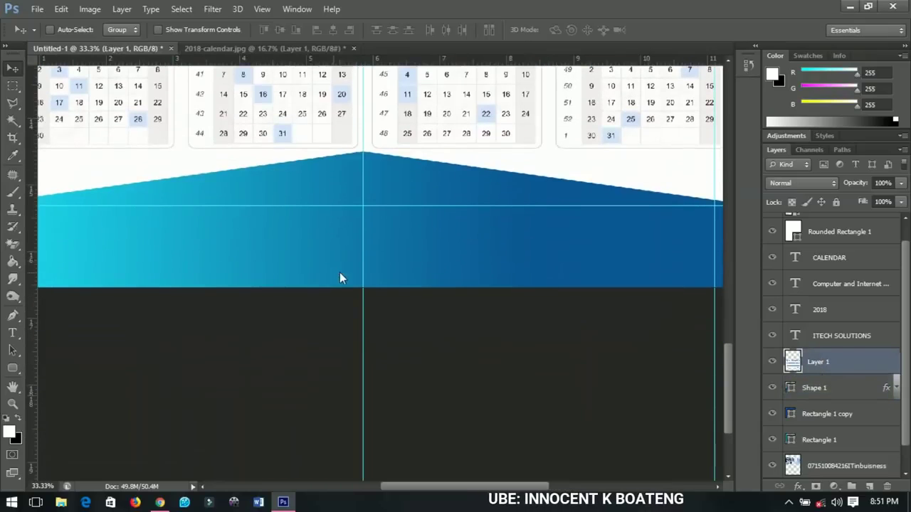
key(t)
click(355, 201)
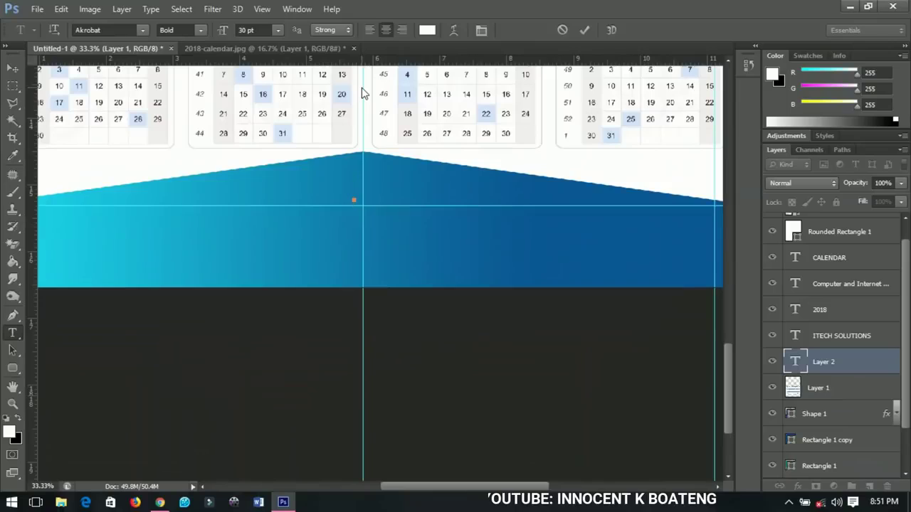
text(facebook)
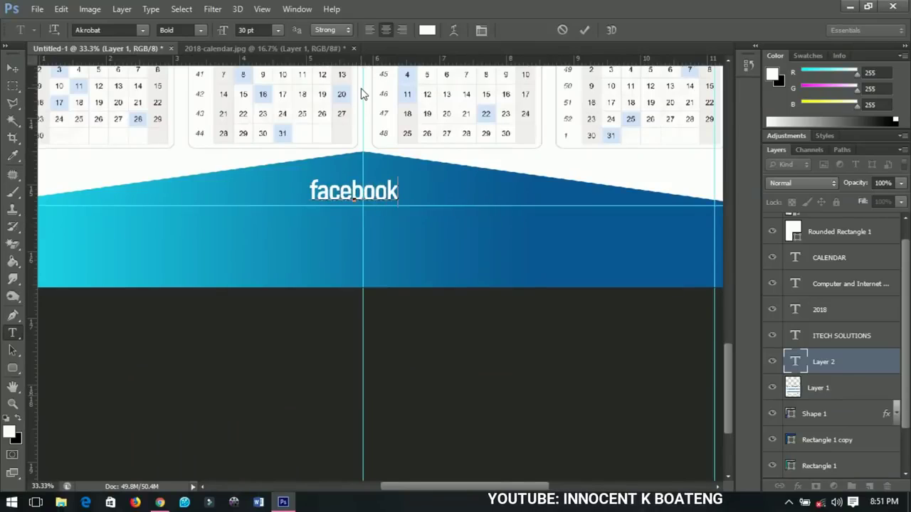
text(.com/Inn)
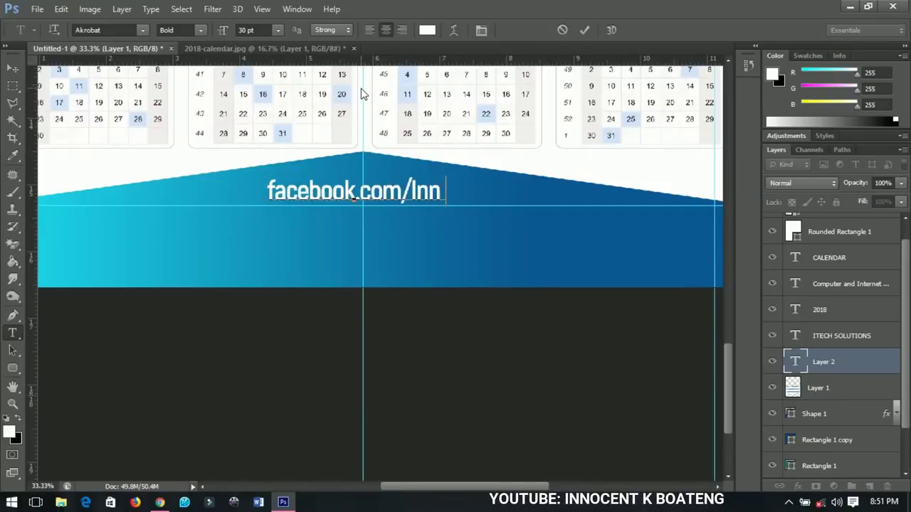
text(oGrafix)
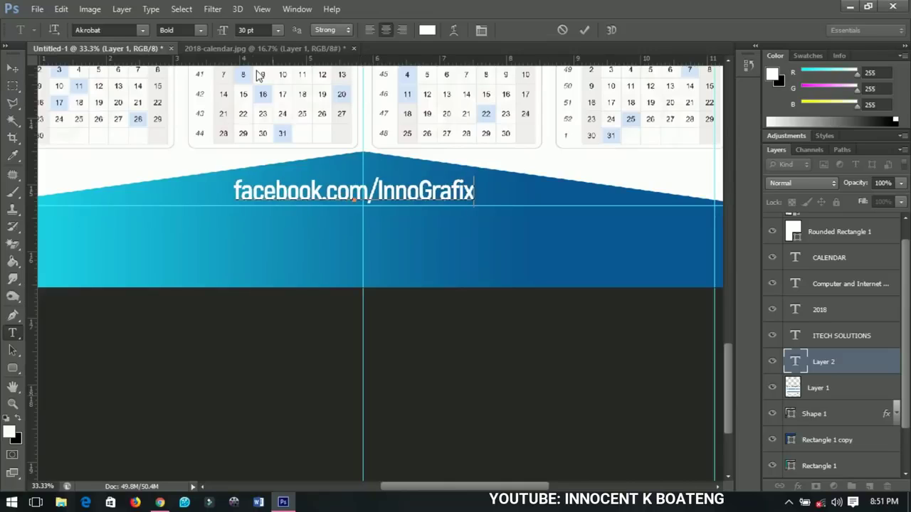
Centre the Facebook address line horizontally on the page and clear the selection.
click(13, 67)
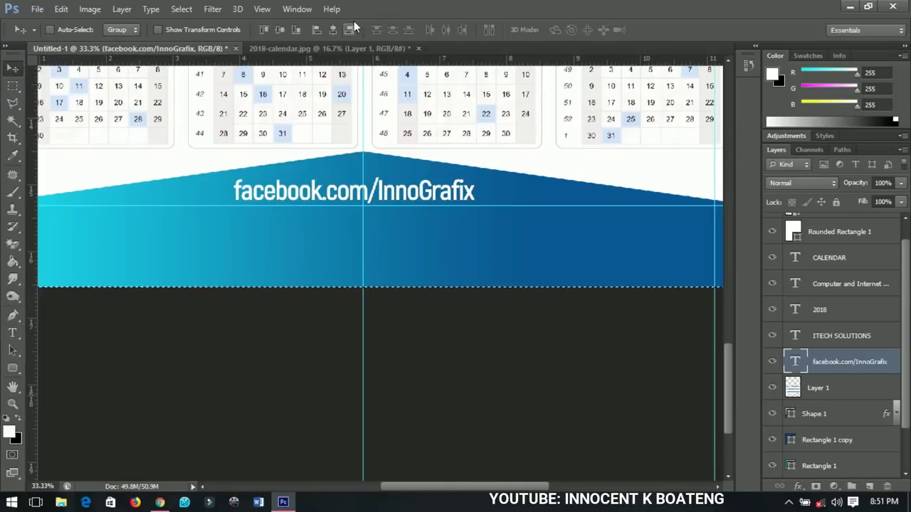
click(333, 29)
key(ctrl+d)
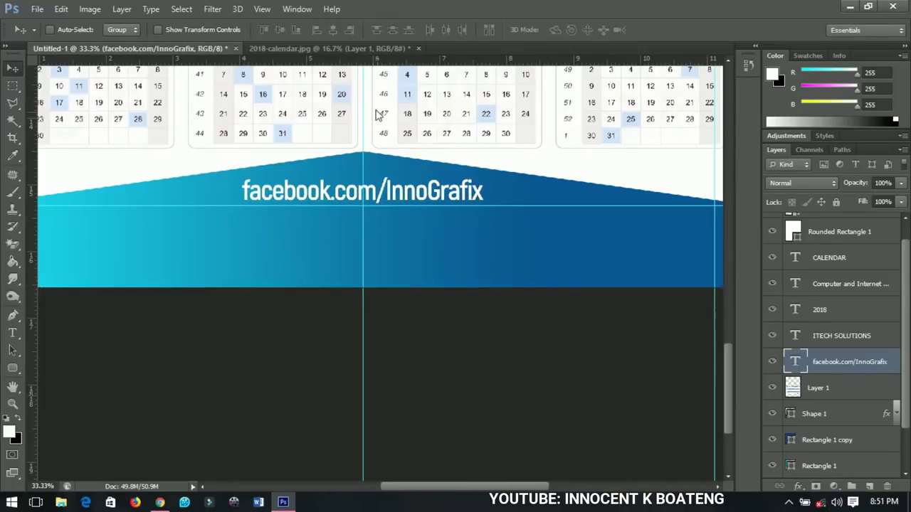
Scale the Facebook address line down proportionally to 26.69 pt and nudge it slightly lower in the footer.
key(ctrl+t)
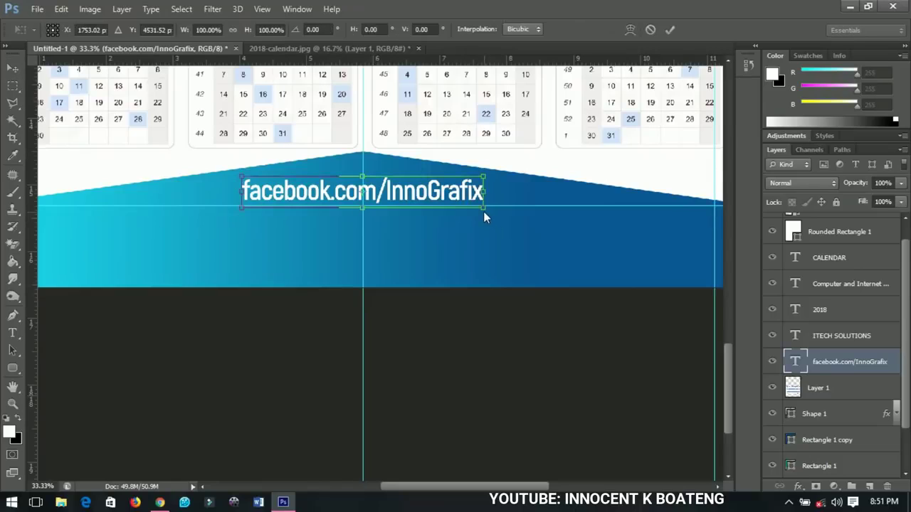
drag(483, 212, 431, 203)
key(Return)
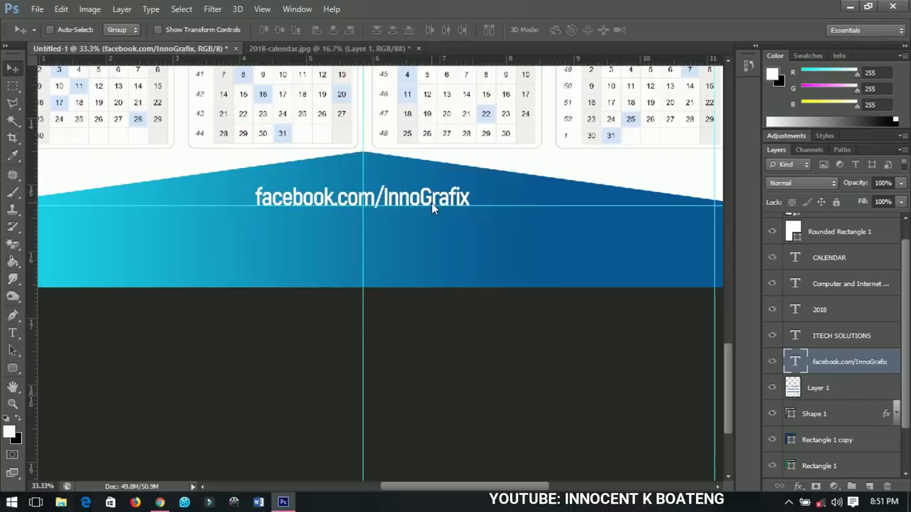
key(Down)
key(Down)
Add a second line under the Facebook address with instagram.com/ followed by the owner's handle.
key(t)
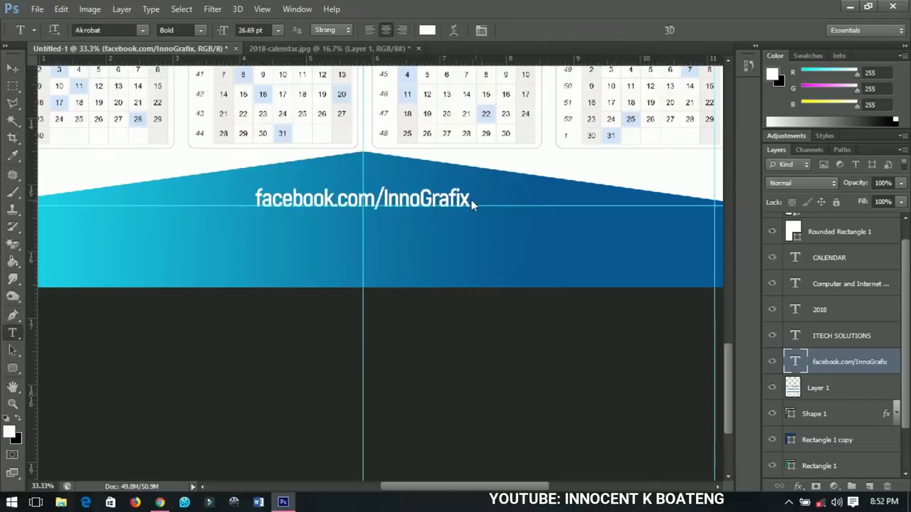
click(470, 199)
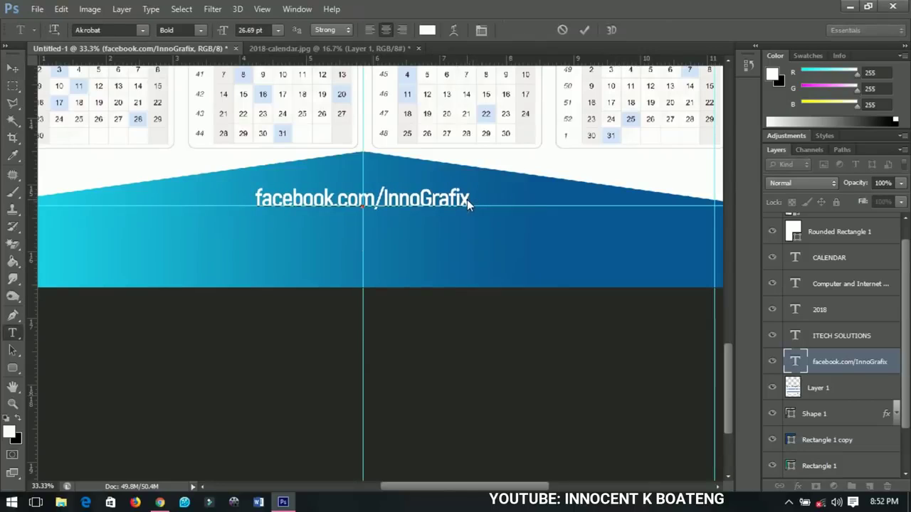
text(instag)
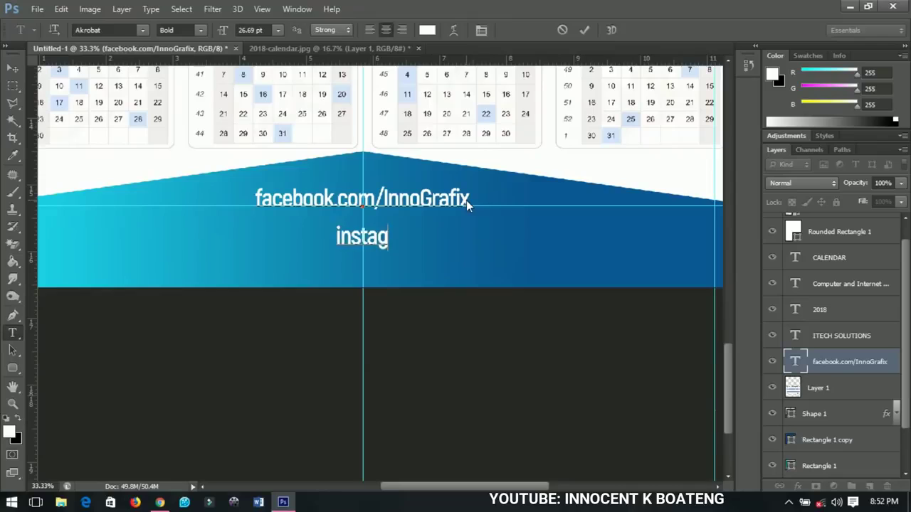
text(ram.com/)
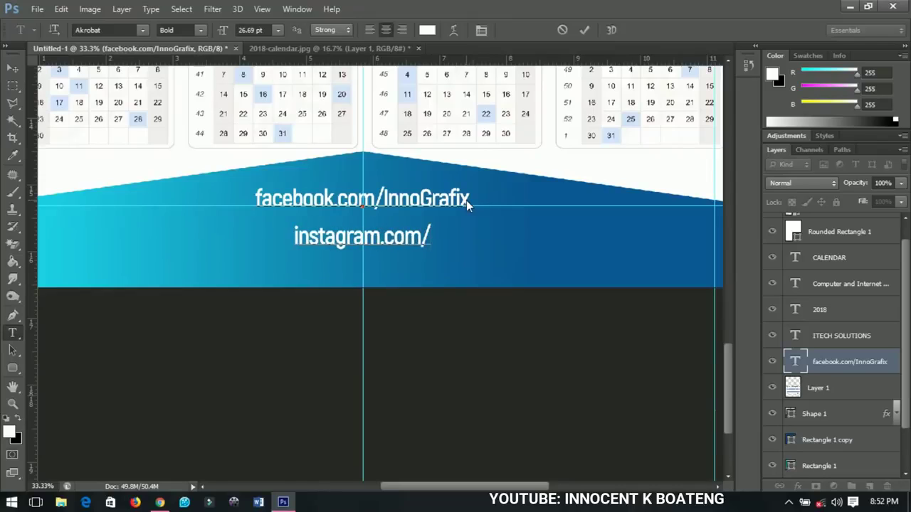
text(sir_)
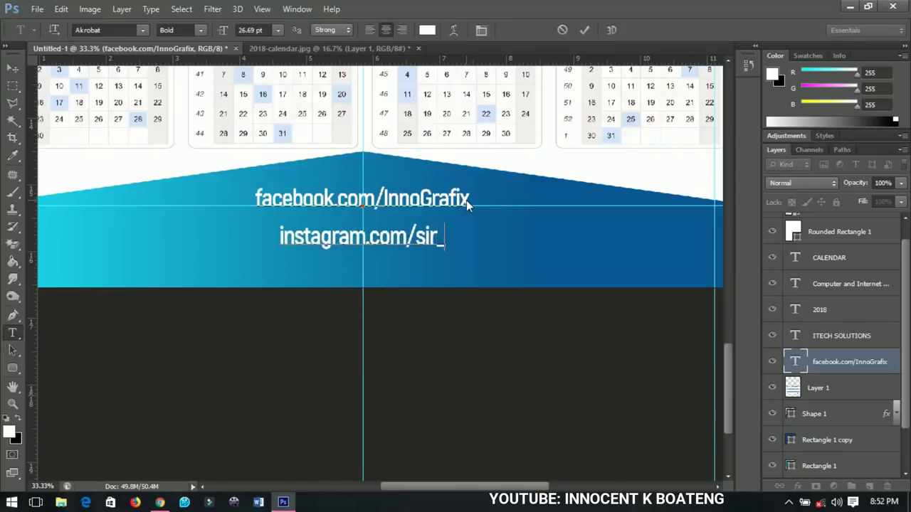
text(innocent)
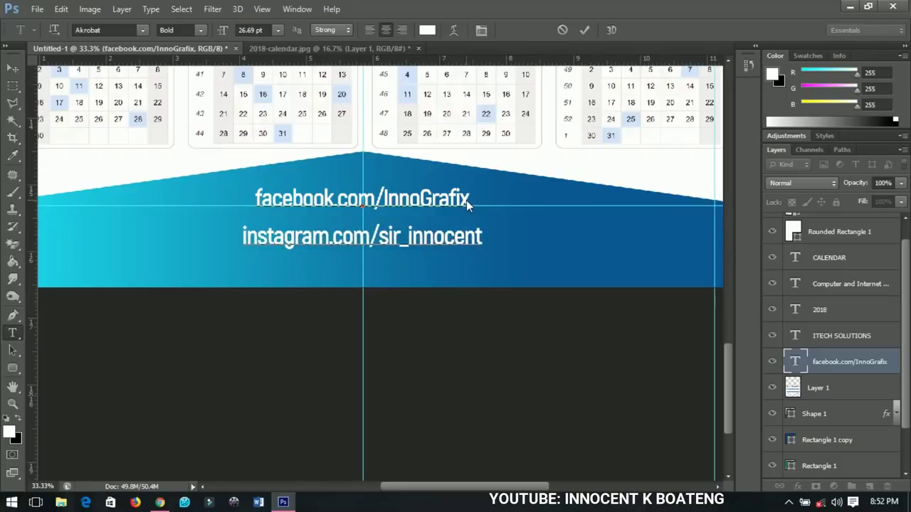
Add a third line under the Instagram address with youtube.com/ followed by the owner's channel name.
key(Return)
text(youtub)
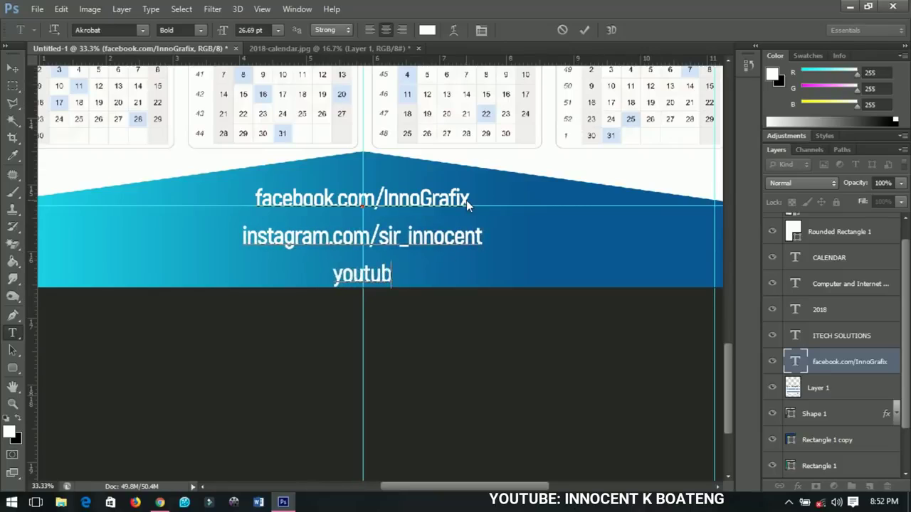
text(e.com/)
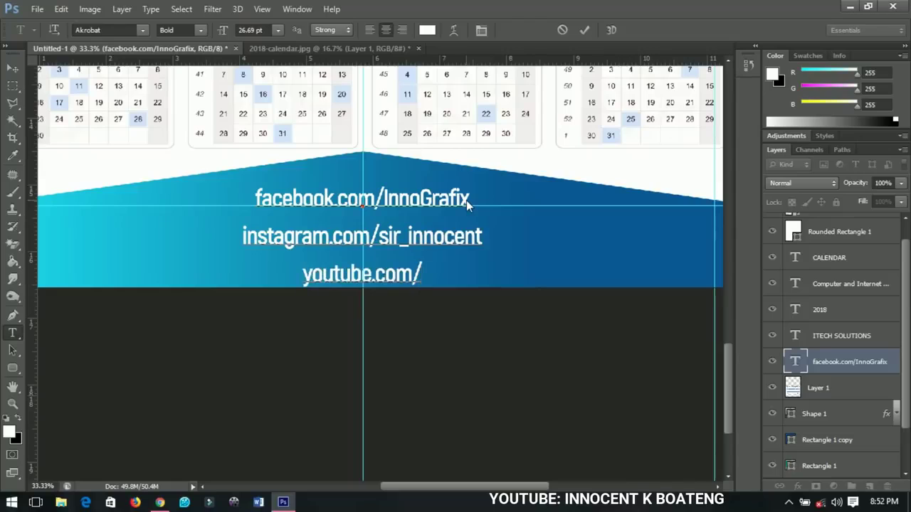
text(Innocent)
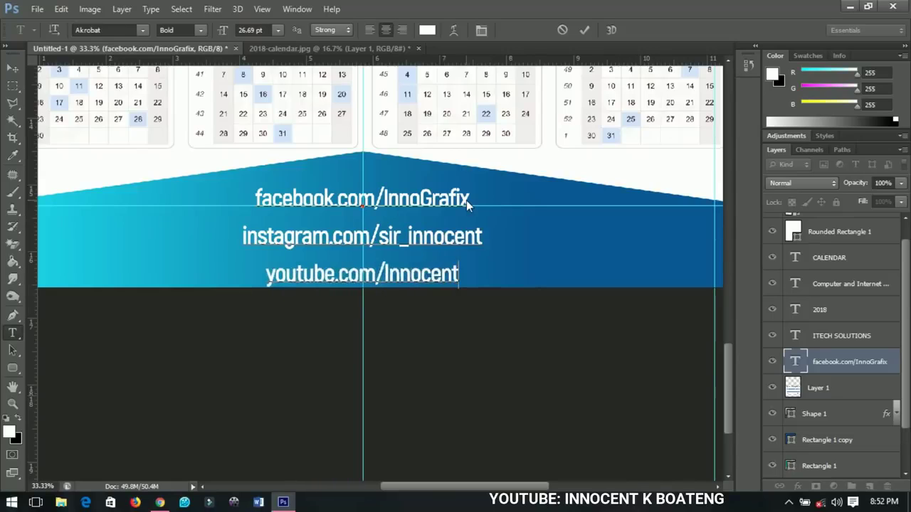
text(KBoateng)
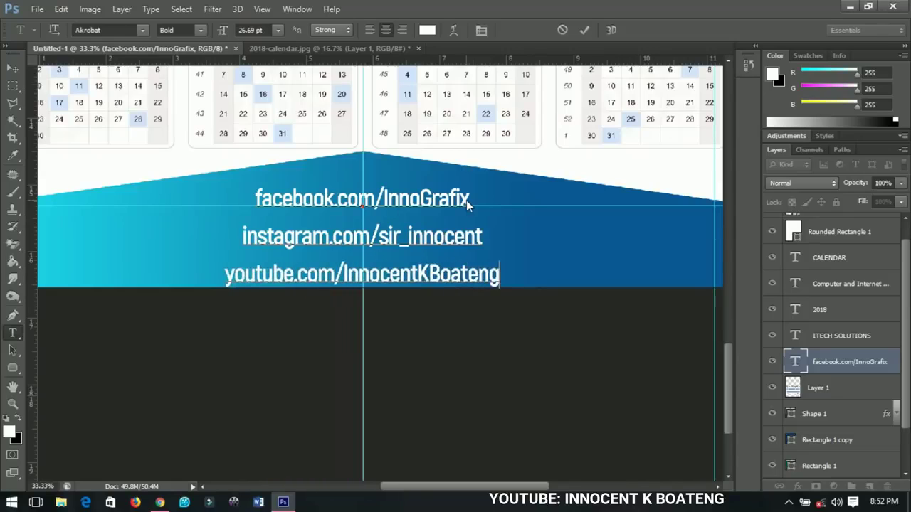
Tighten the leading of all three footer address lines to 23.58 pt.
key(ctrl+a)
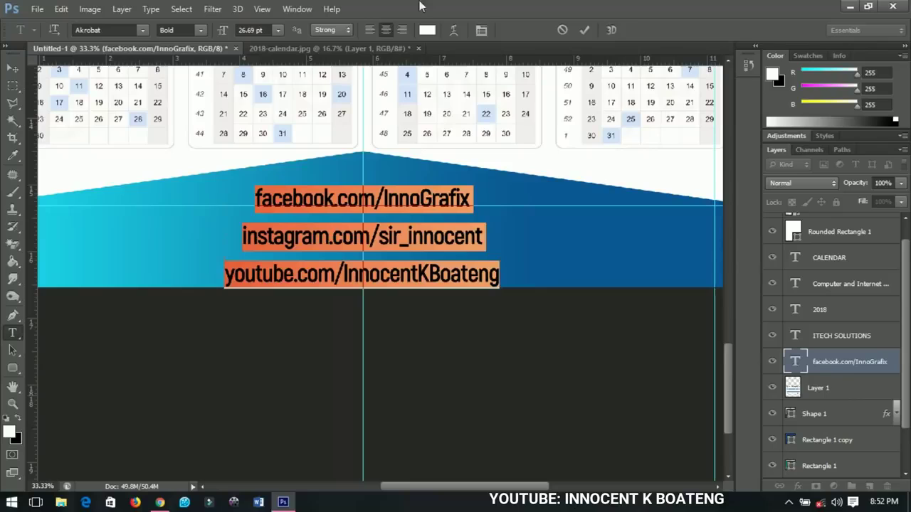
click(487, 30)
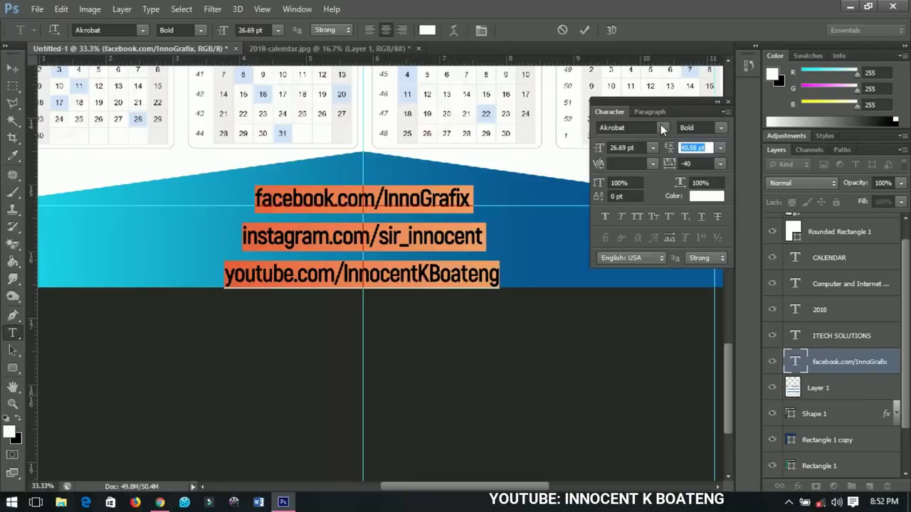
drag(671, 146, 665, 145)
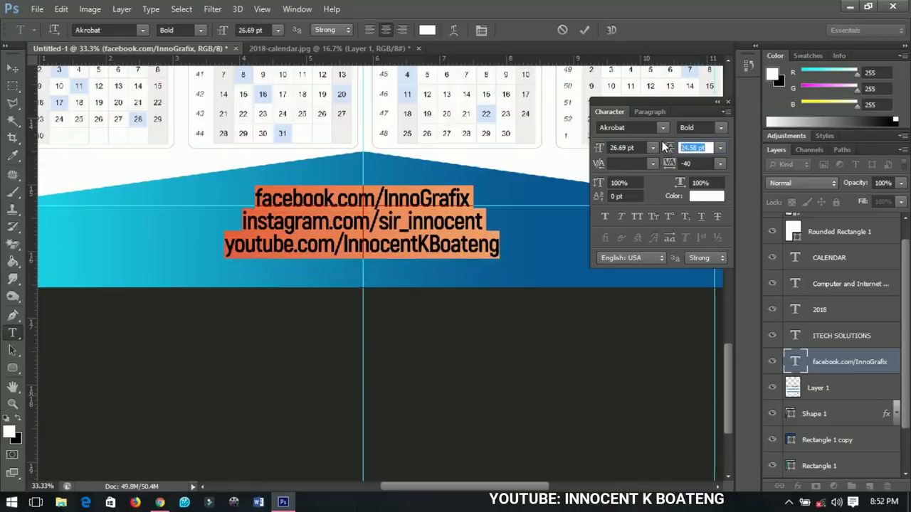
drag(665, 145, 664, 146)
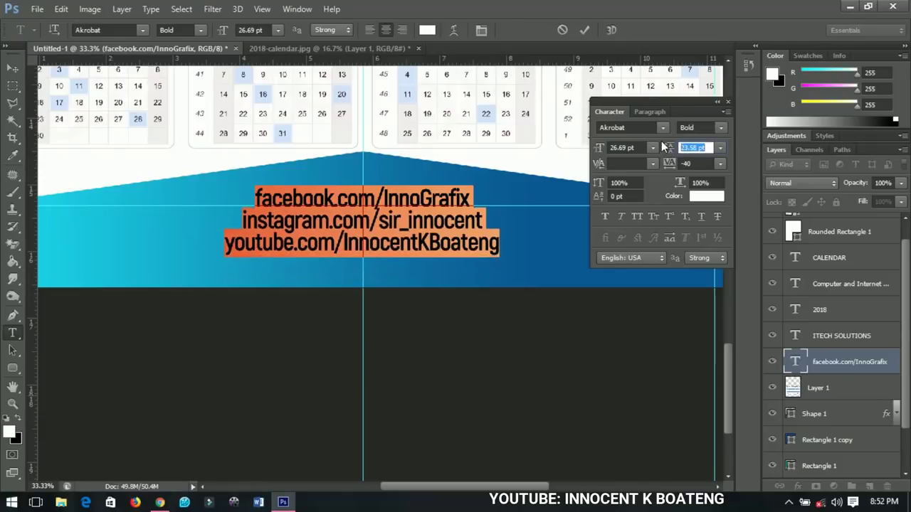
key(ctrl+Return)
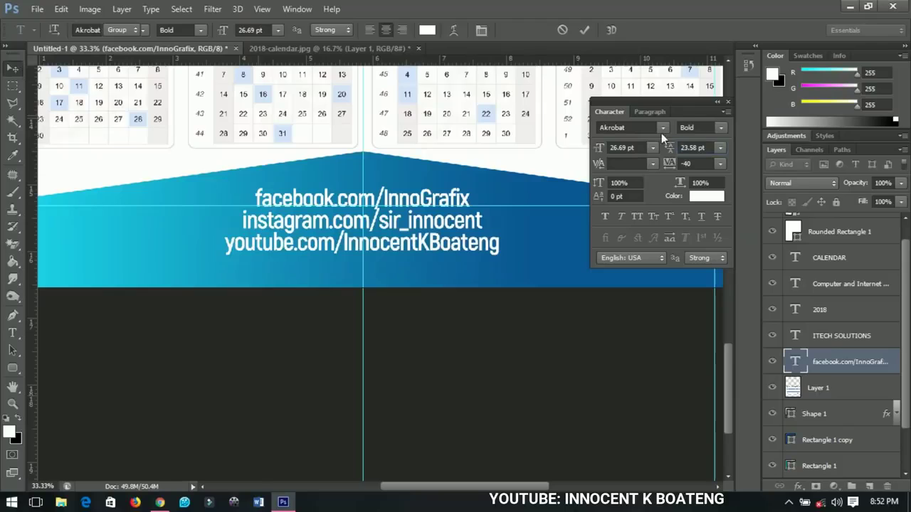
Move the three-line address block slightly down within the footer and centre it horizontally on the page.
key(v)
drag(484, 240, 487, 244)
key(ctrl+a)
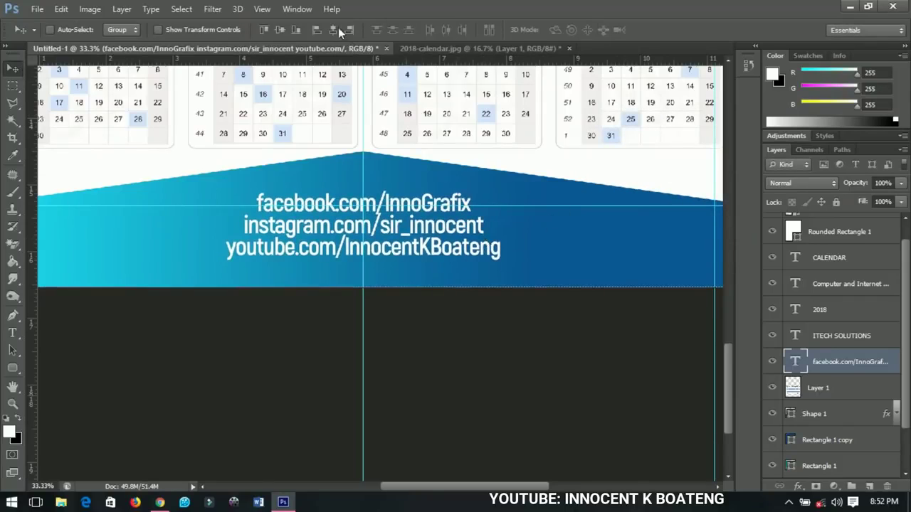
key(ctrl+d)
key(ctrl+0)
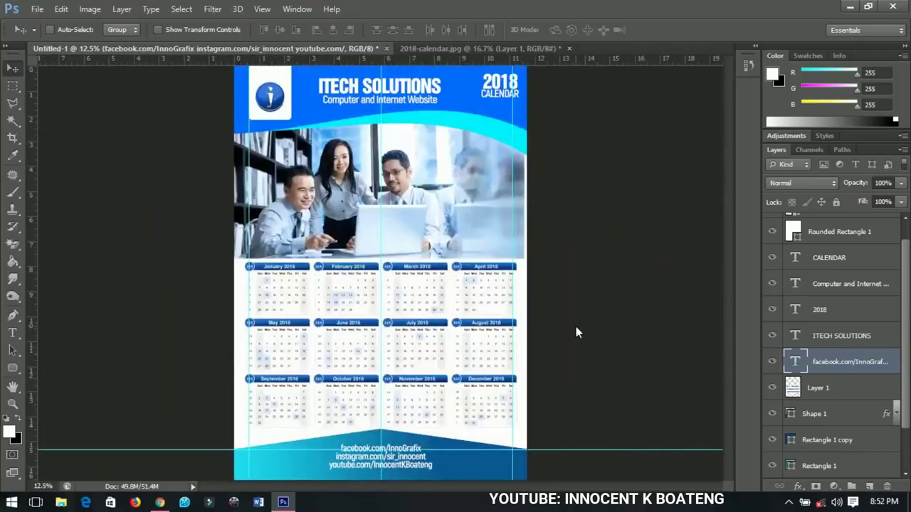
scroll(797, 370, down, 2)
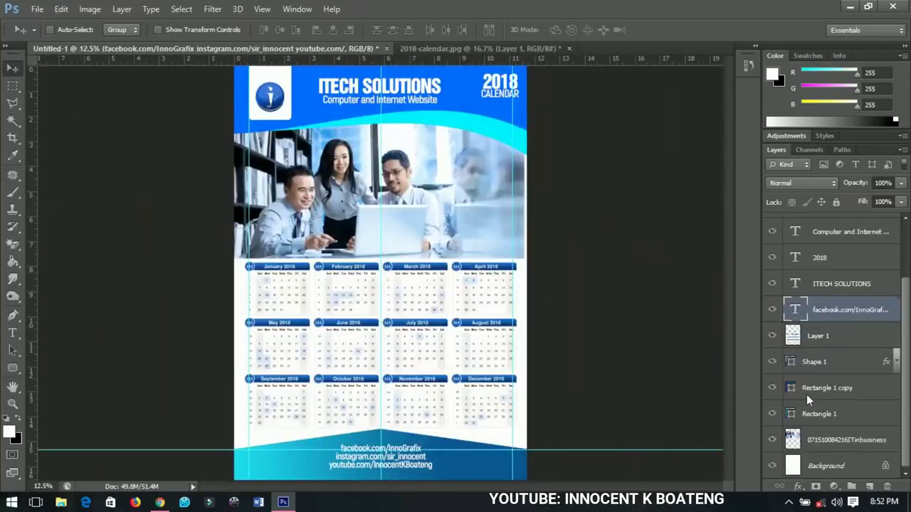
Hide the office photo layer so only the header, month grids and footer show on the page.
click(830, 441)
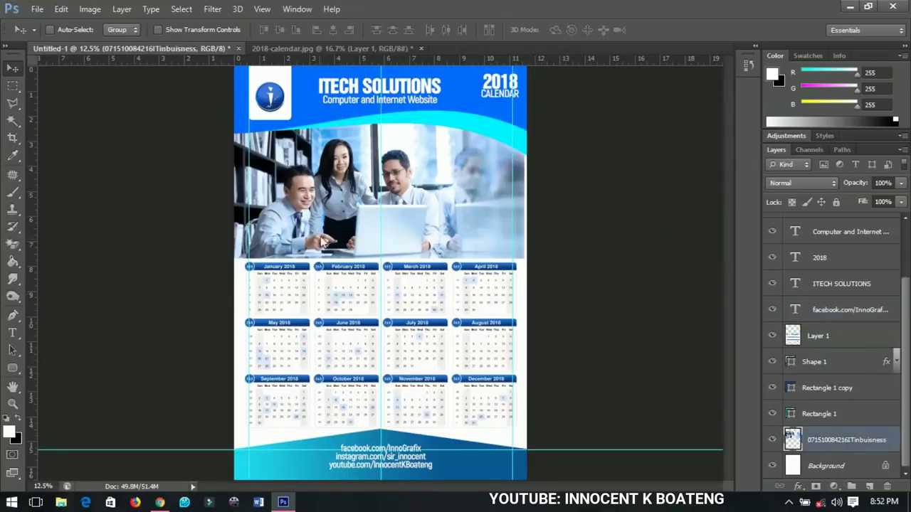
click(773, 440)
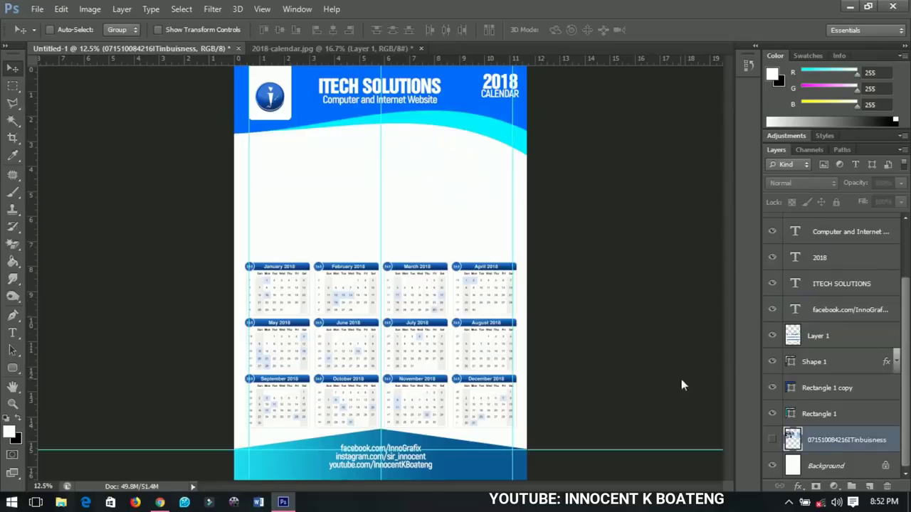
scroll(876, 362, up, 3)
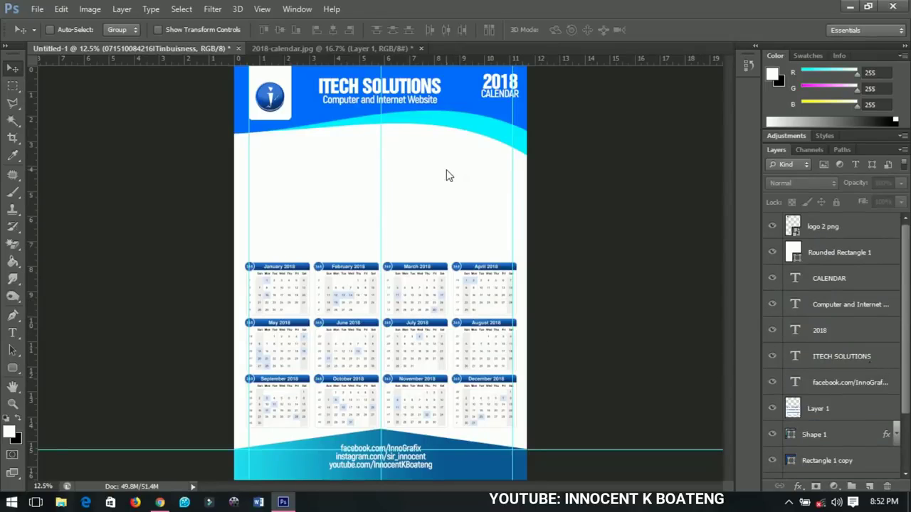
key(ctrl+minus)
scroll(425, 207, up, 1)
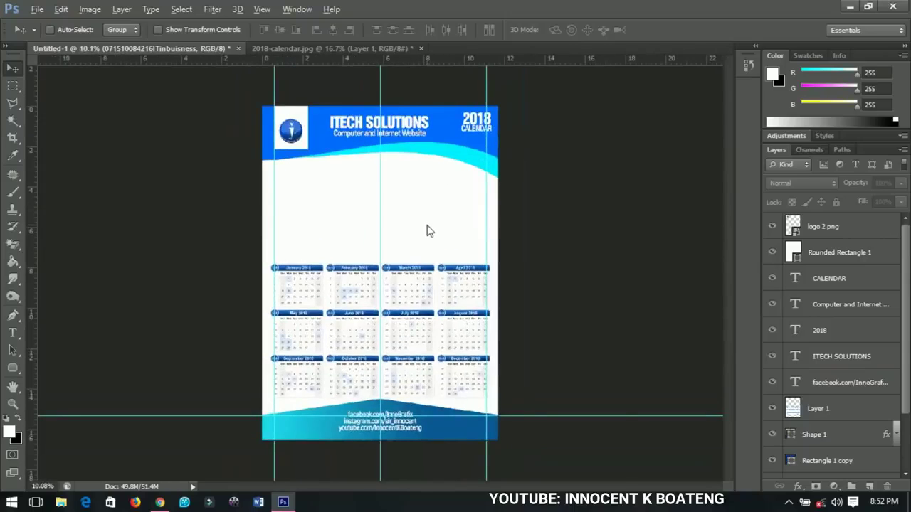
scroll(427, 230, down, 1)
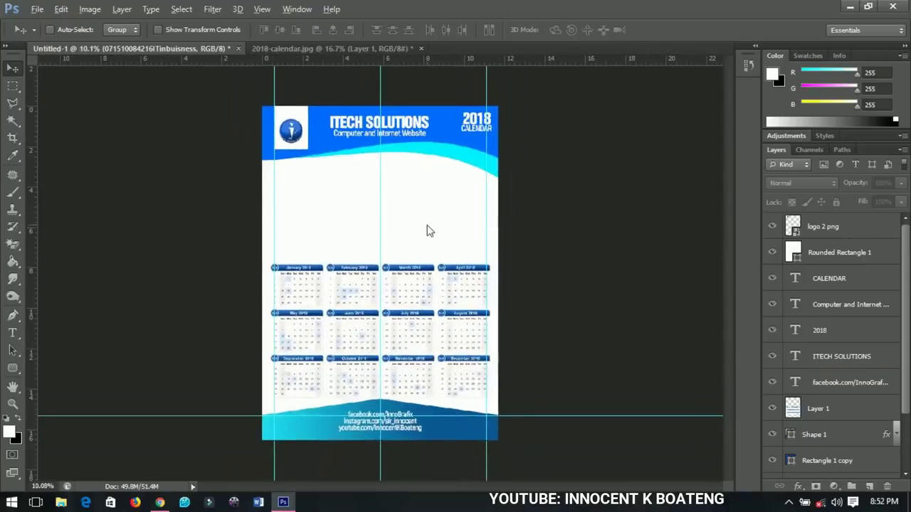
Add a Hue/Saturation adjustment layer directly above the logo layer so it covers the whole design.
click(826, 229)
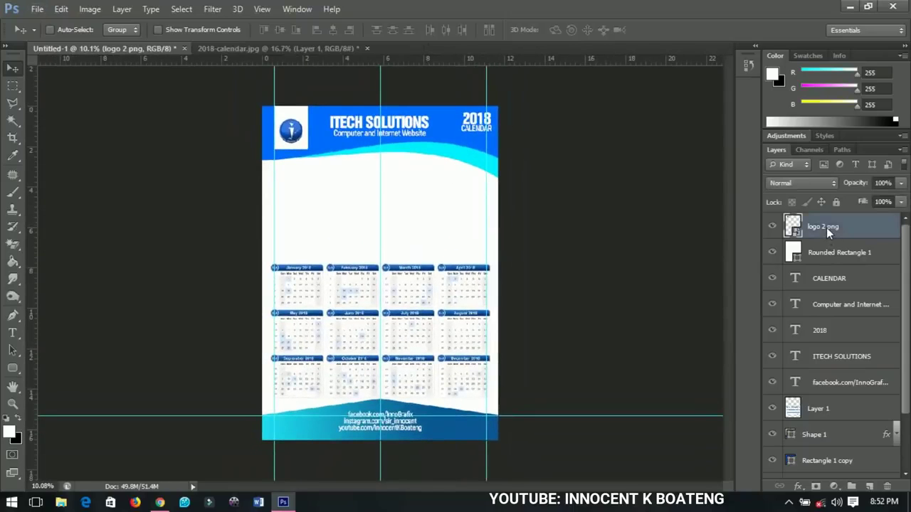
click(837, 492)
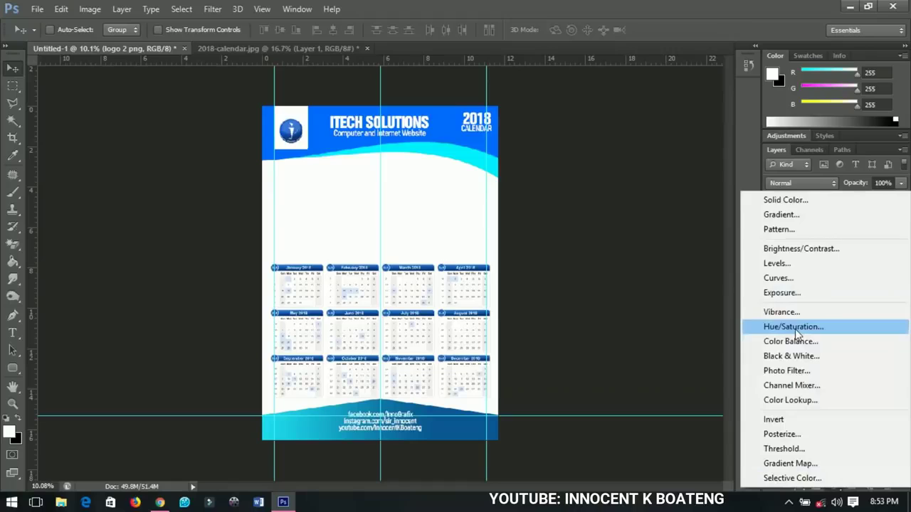
click(795, 328)
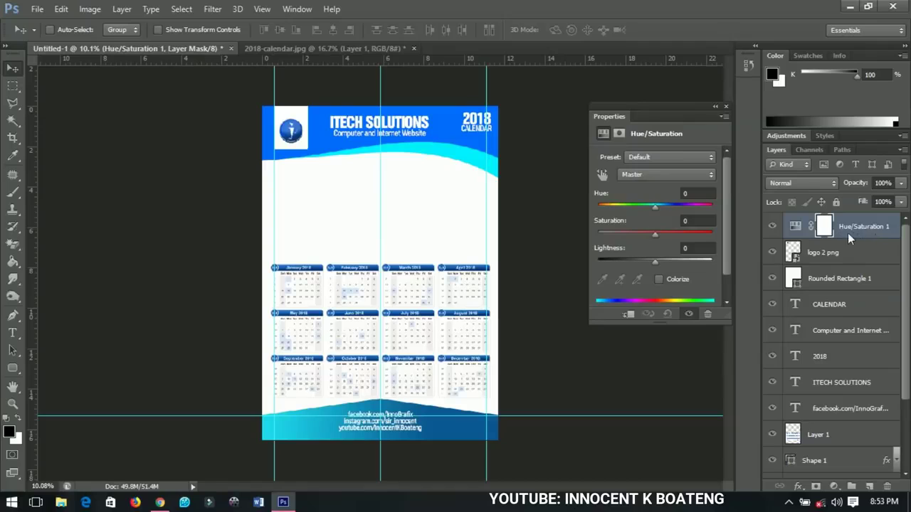
Shift the adjustment layer's master hue to +31 and close its settings.
scroll(848, 238, down, 3)
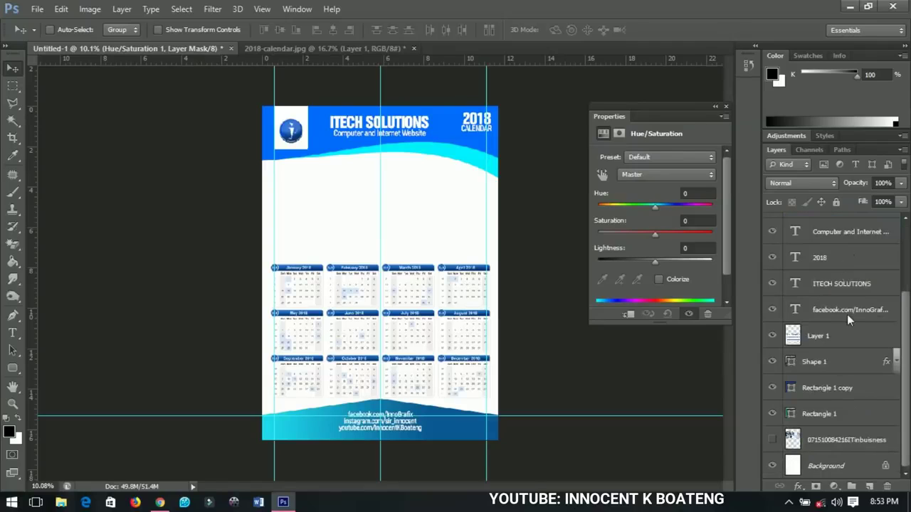
scroll(816, 442, up, 3)
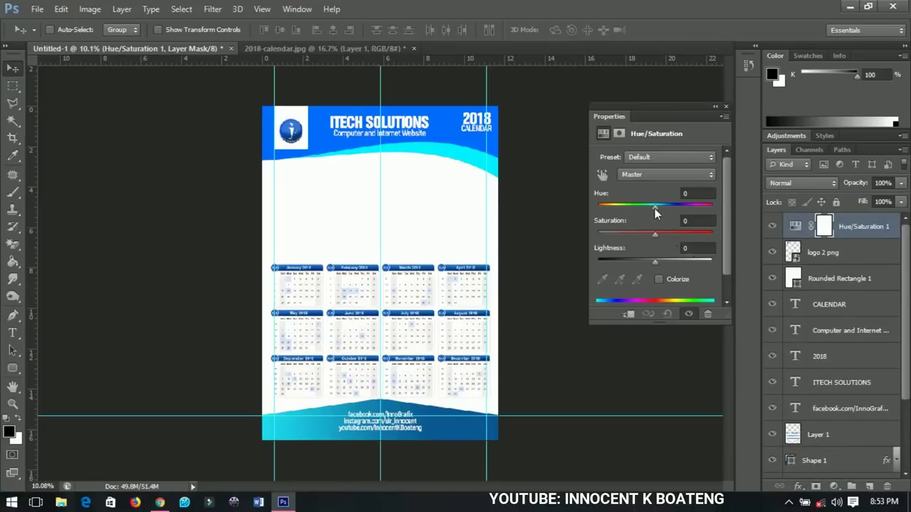
drag(654, 208, 674, 208)
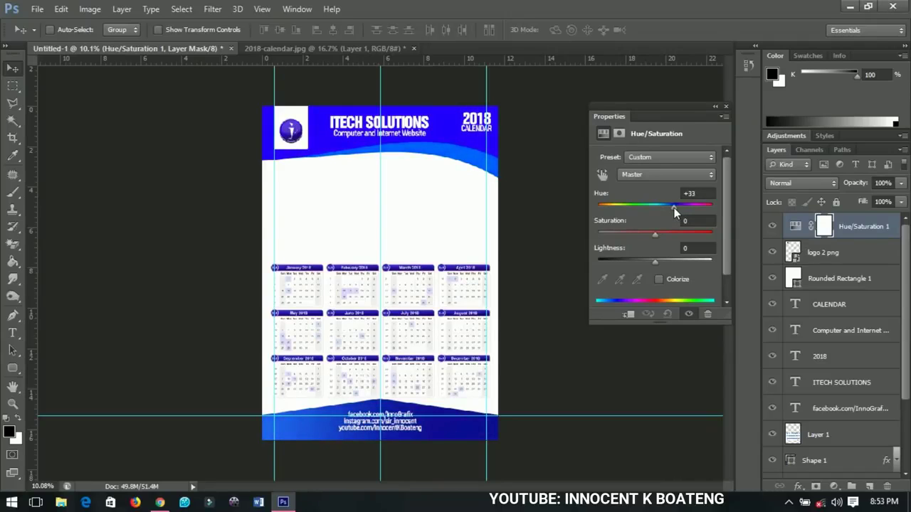
mouse_move(674, 207)
mouse_down()
mouse_move(699, 207)
mouse_move(673, 210)
mouse_up()
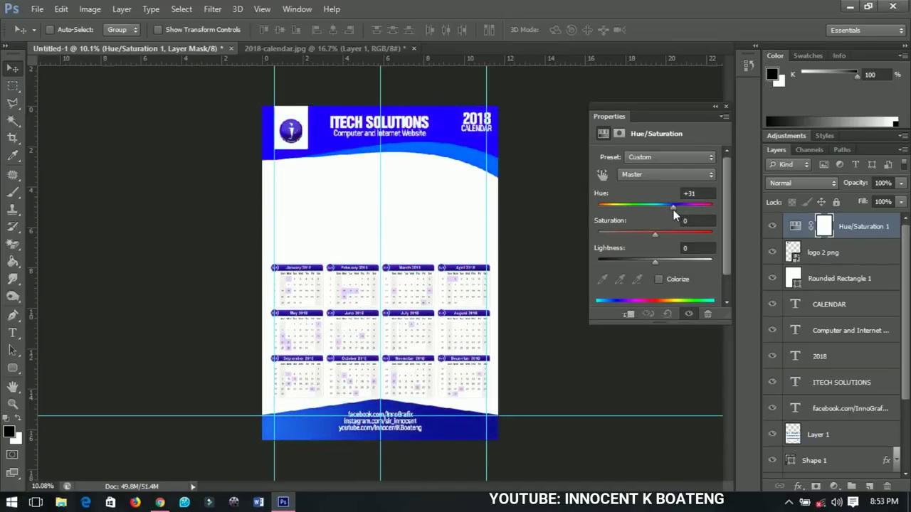
click(725, 106)
Show the office photo briefly to preview it under the hue shift and hide it again.
scroll(818, 438, down, 3)
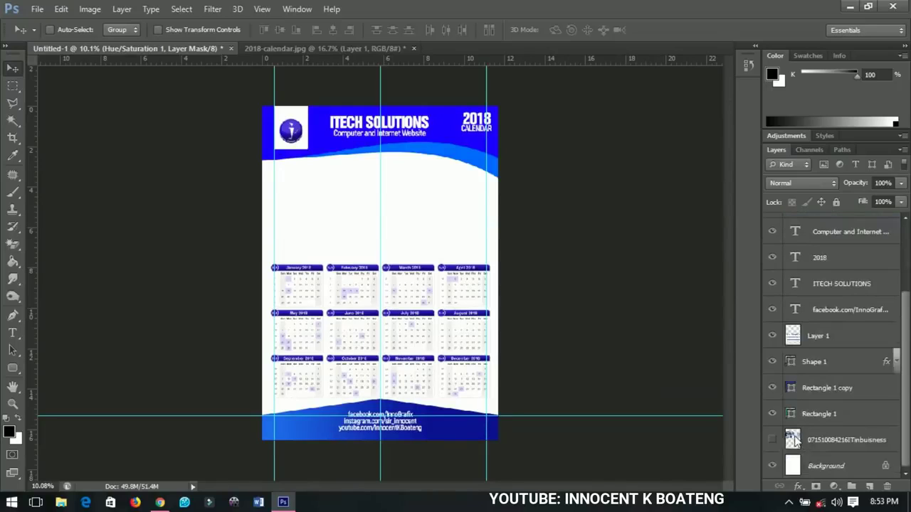
click(772, 440)
scroll(391, 302, up, 2)
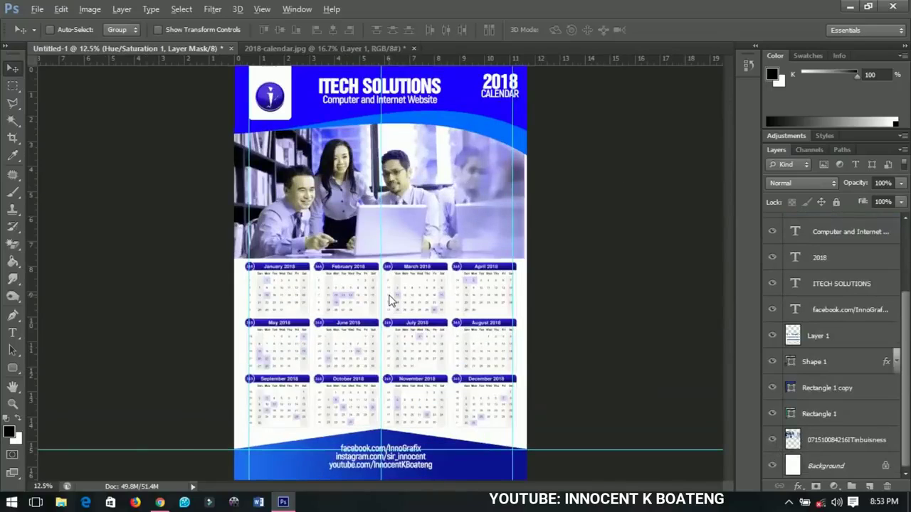
scroll(393, 289, down, 3)
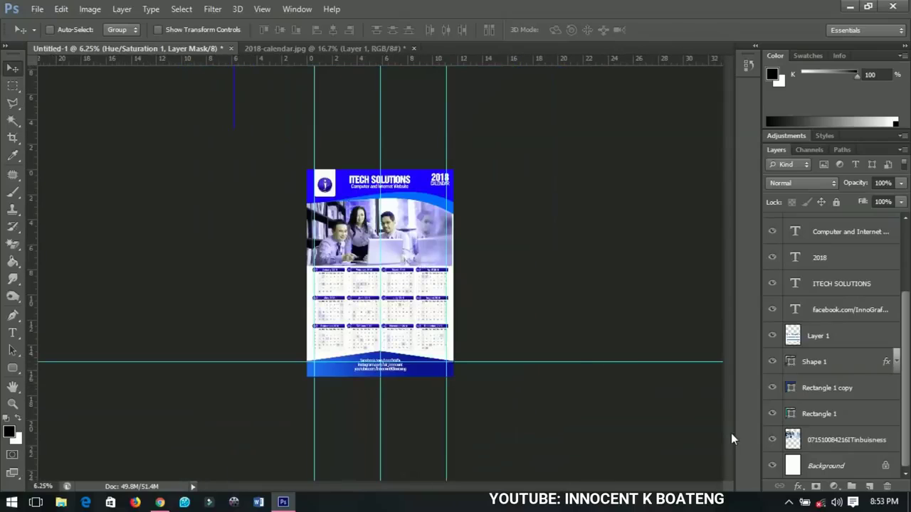
click(772, 443)
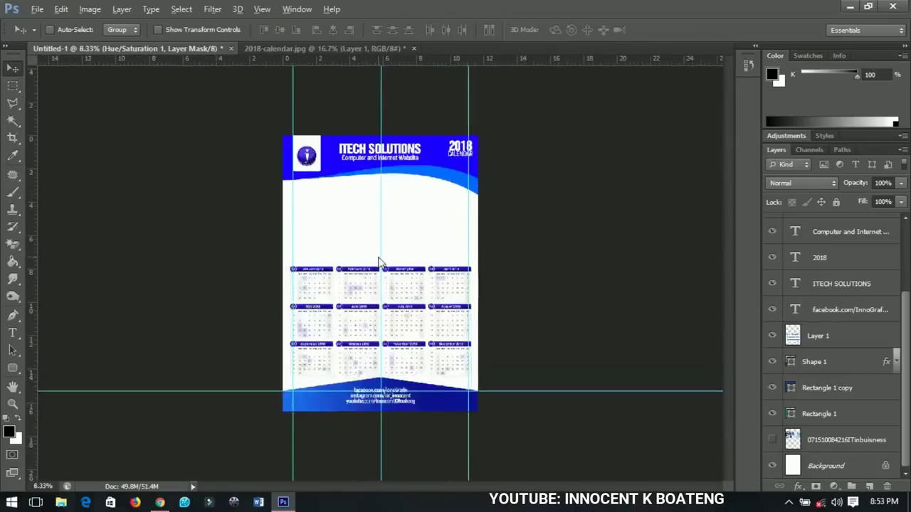
scroll(379, 262, up, 2)
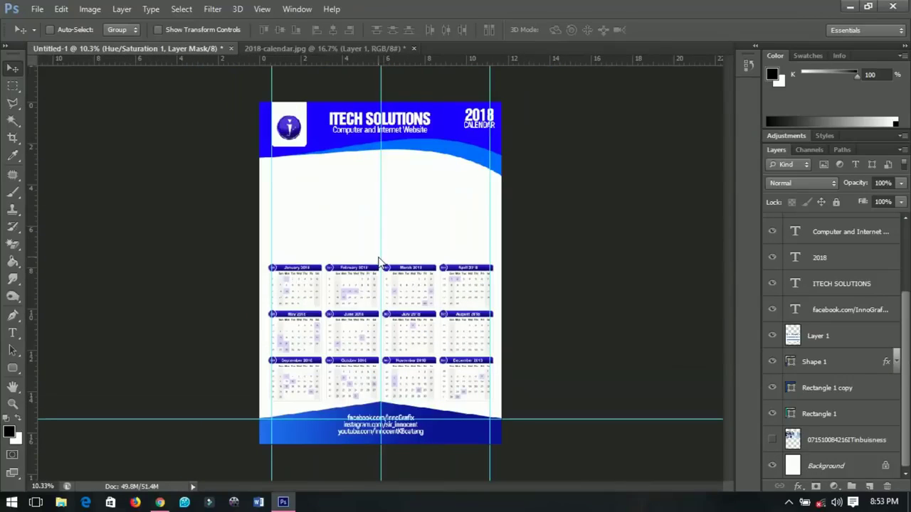